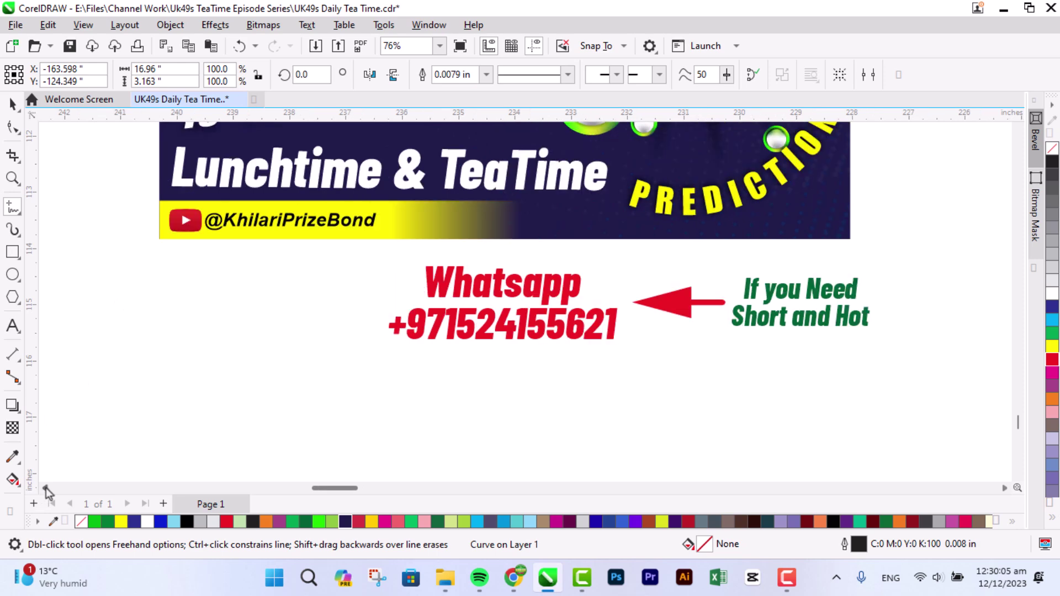
# Add two-line text below the Whatsapp line reading "12th December 2023" and "Tuesday Lunchtime"
pyautogui.click(1017, 477)
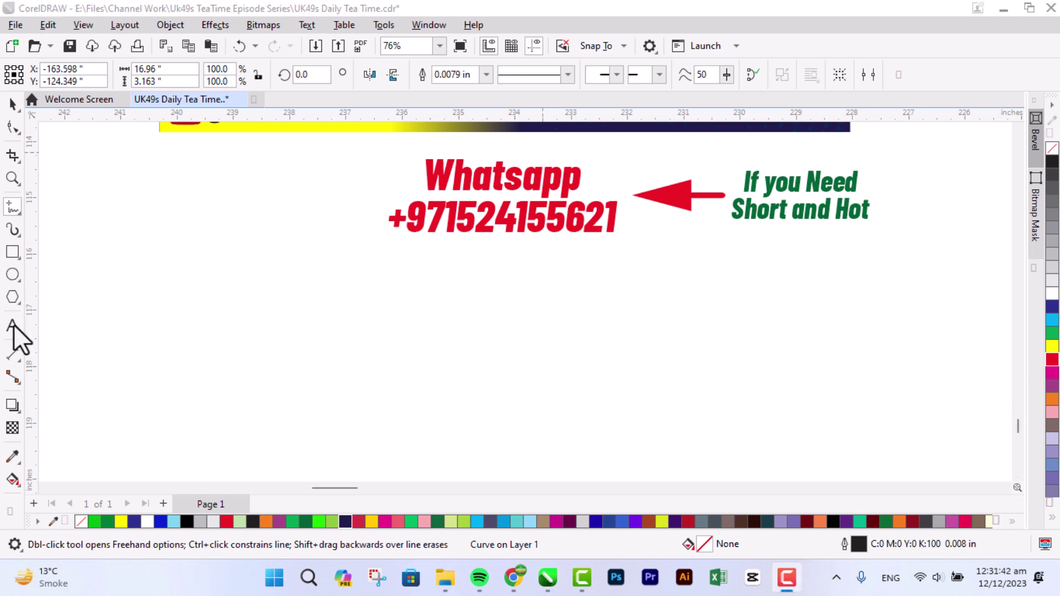
pyautogui.click(14, 325)
pyautogui.click(379, 334)
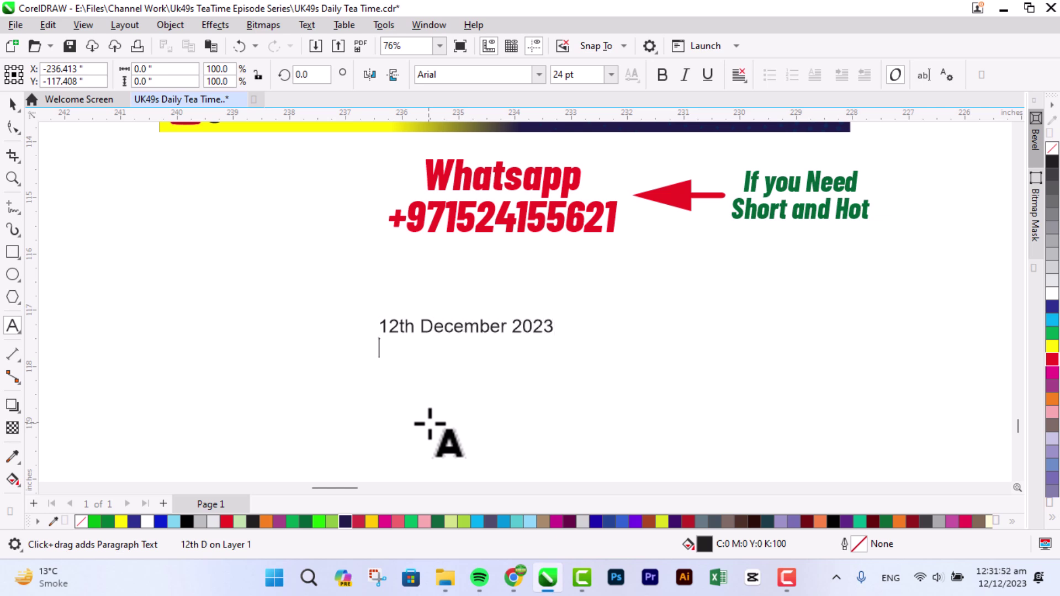
pyautogui.press('Return')
pyautogui.write('Tues')
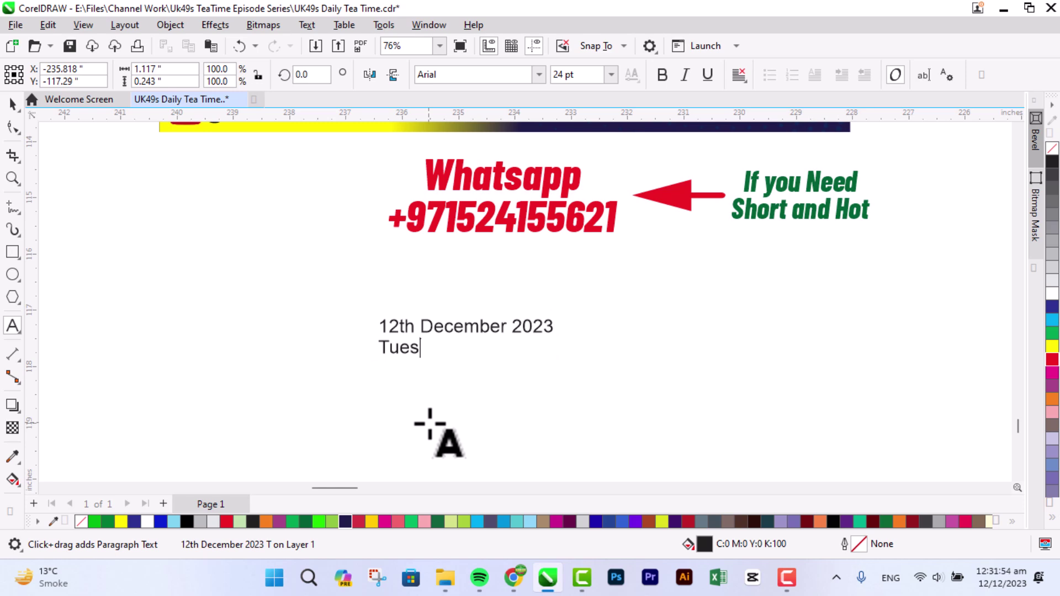
pyautogui.write('day Lunchtime')
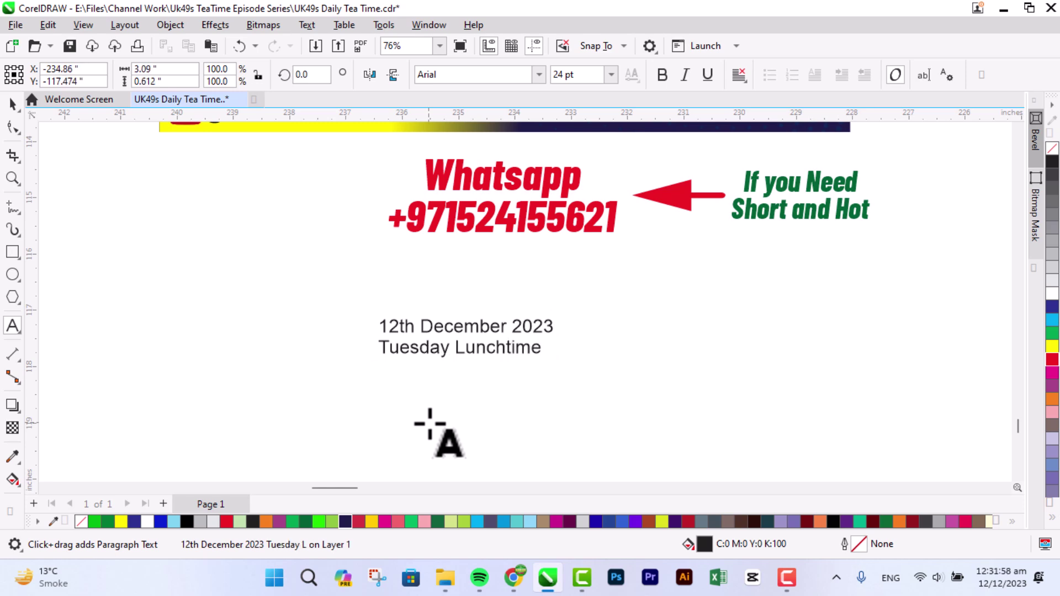
pyautogui.hotkey('ctrl', 'space')
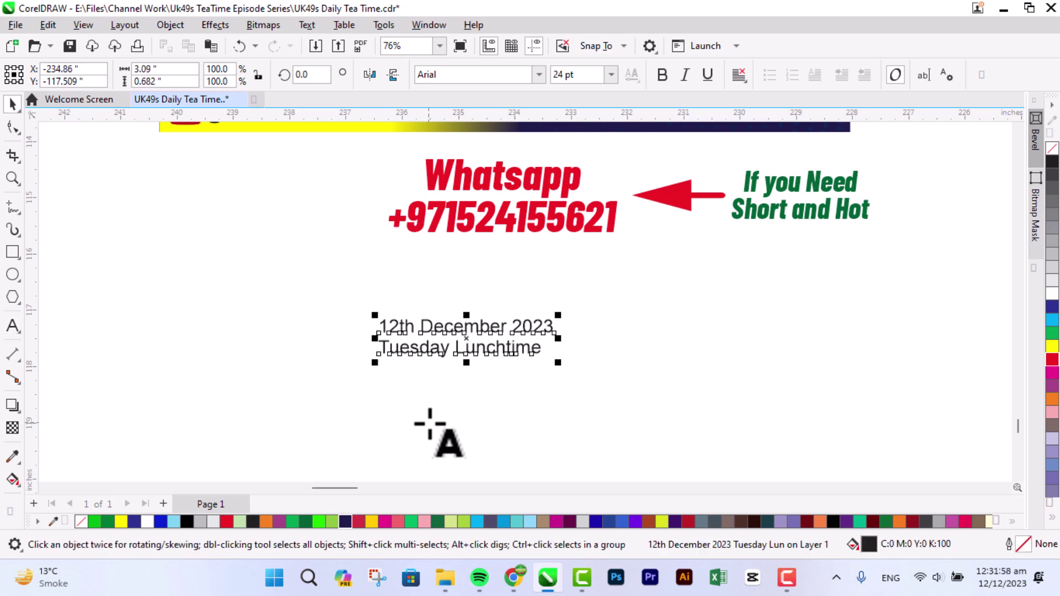
# Set the date text in Clarendon Blk BT and align its lines to the right
pyautogui.click(538, 74)
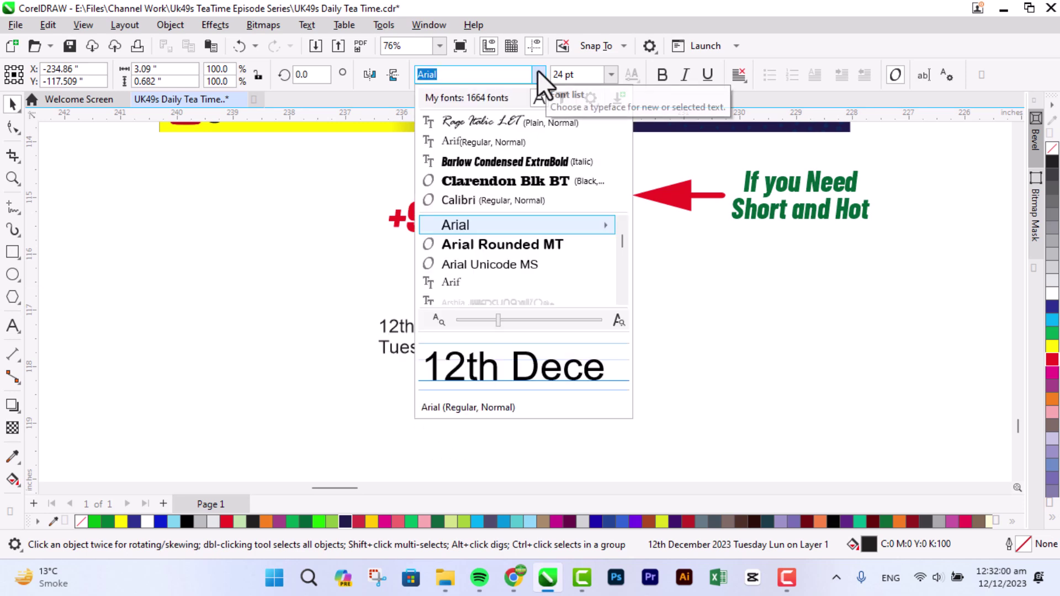
pyautogui.press('Escape')
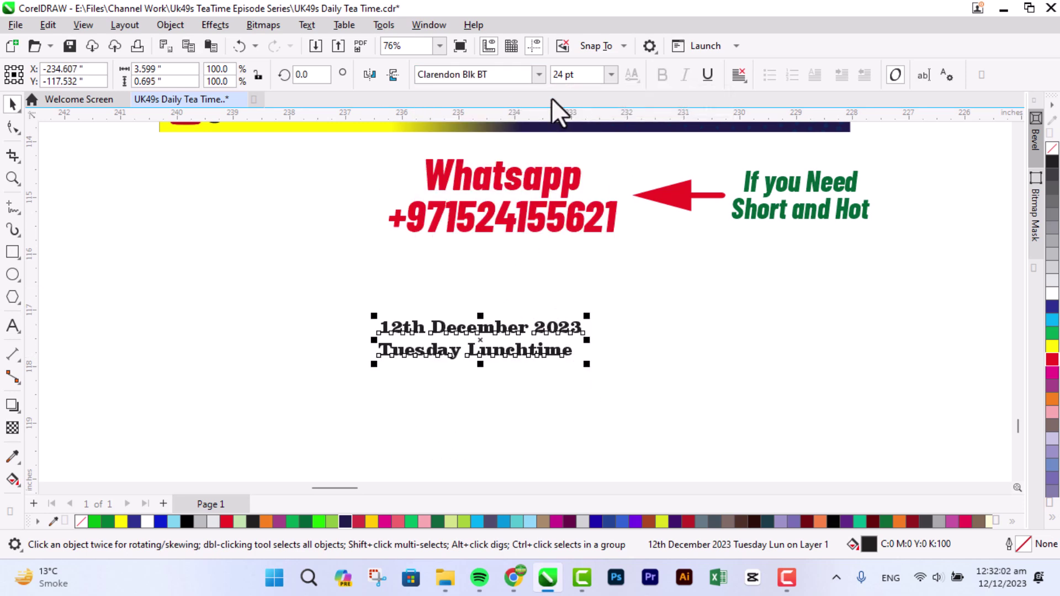
pyautogui.click(740, 76)
pyautogui.click(746, 145)
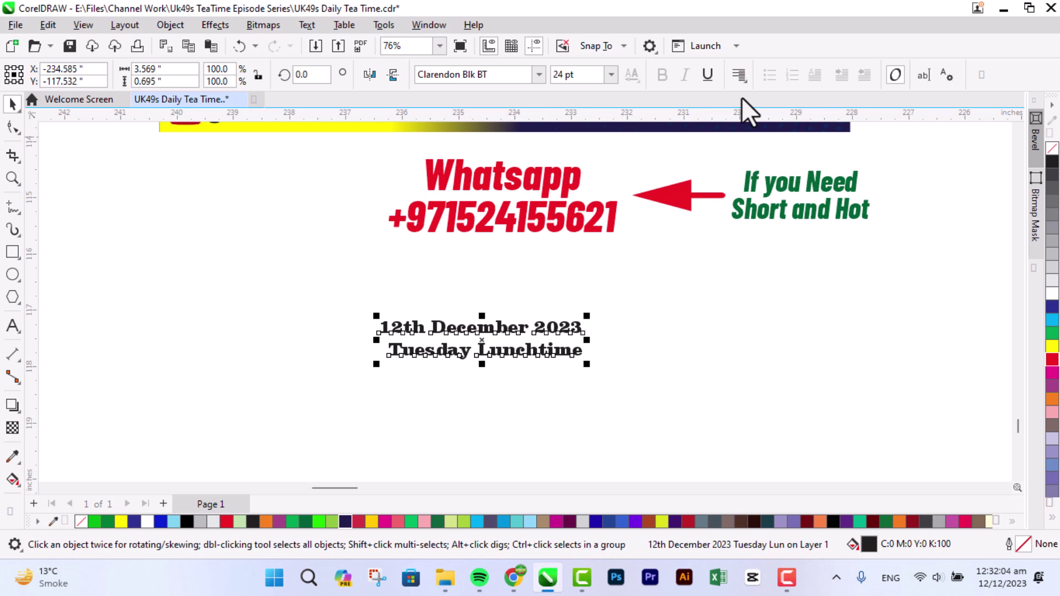
# Enlarge the date text to about 43 pt below the Whatsapp line
pyautogui.press('F10')
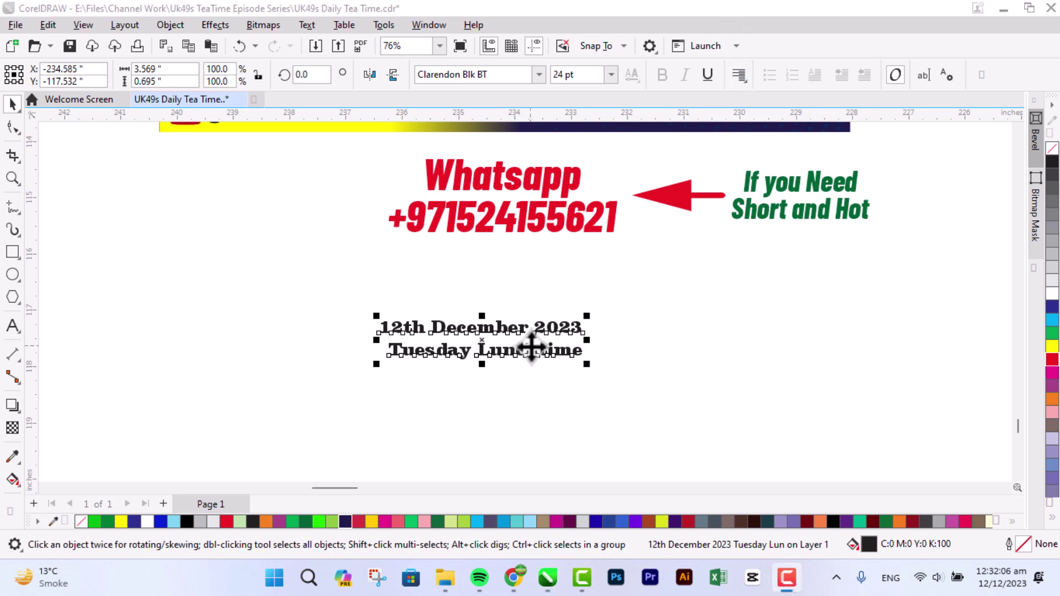
pyautogui.moveTo(551, 331); pyautogui.dragTo(635, 283)
pyautogui.click(213, 289)
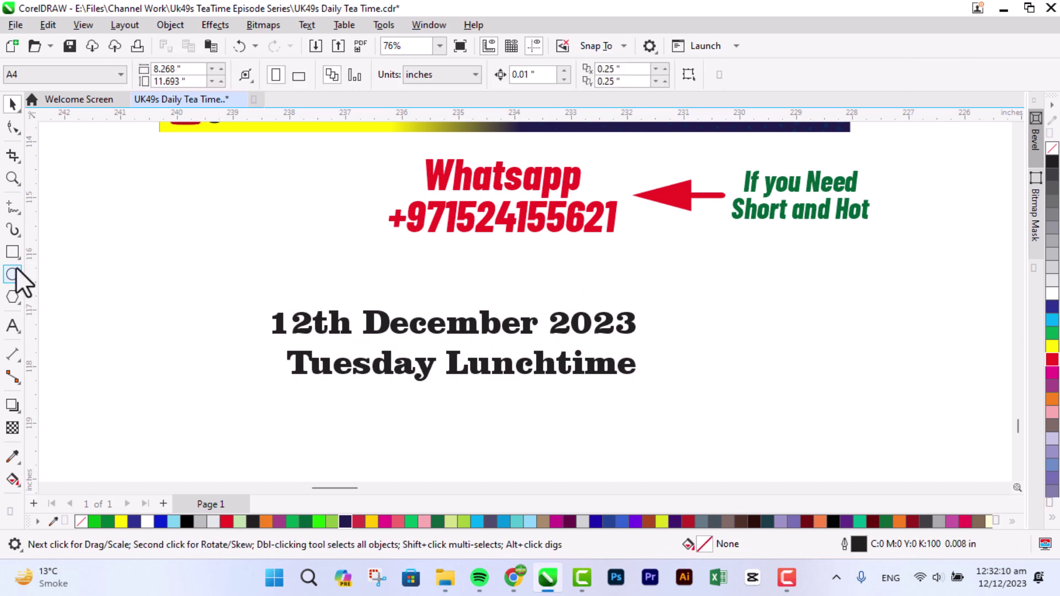
# Spray a curved Artistic Media stroke beside the start of the date text using the light-blue feathery Brush Strokes pattern
pyautogui.click(12, 230)
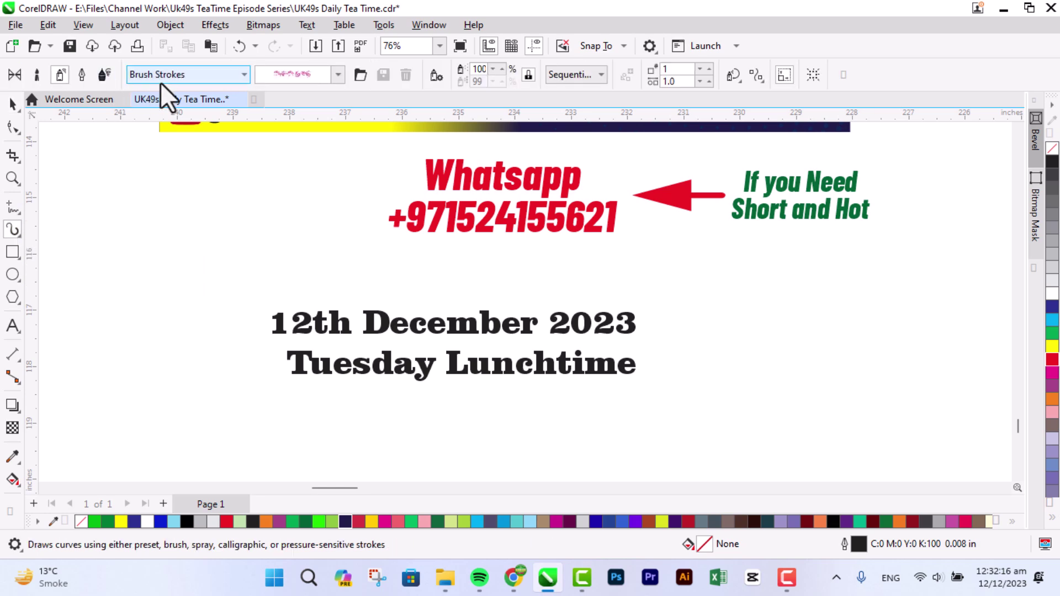
pyautogui.click(302, 76)
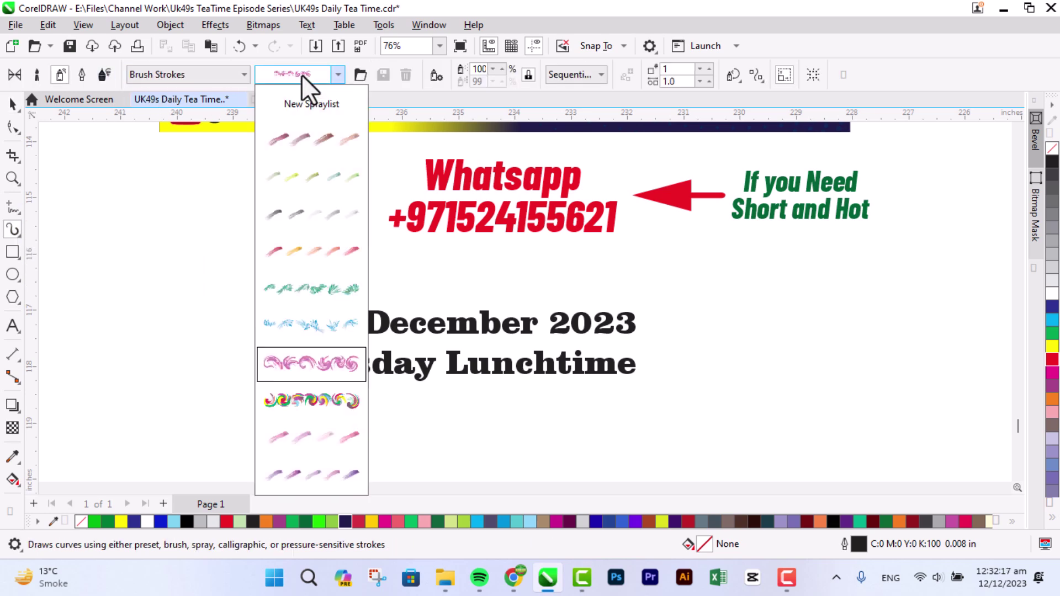
pyautogui.click(300, 319)
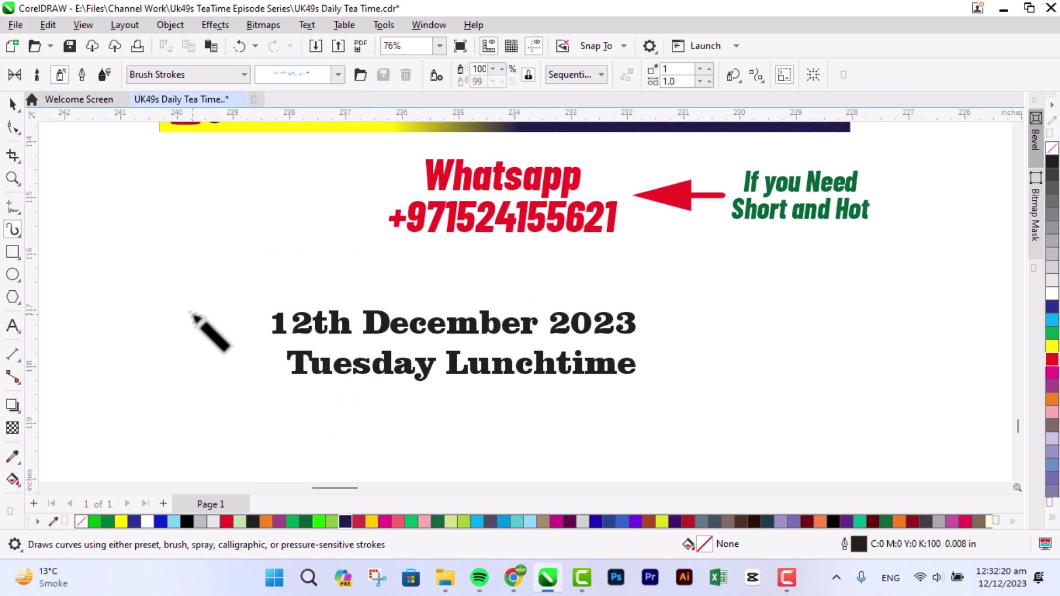
pyautogui.moveTo(272, 352)
pyautogui.mouseDown()
pyautogui.moveTo(239, 302)
pyautogui.moveTo(270, 276)
pyautogui.moveTo(287, 307)
pyautogui.mouseUp()
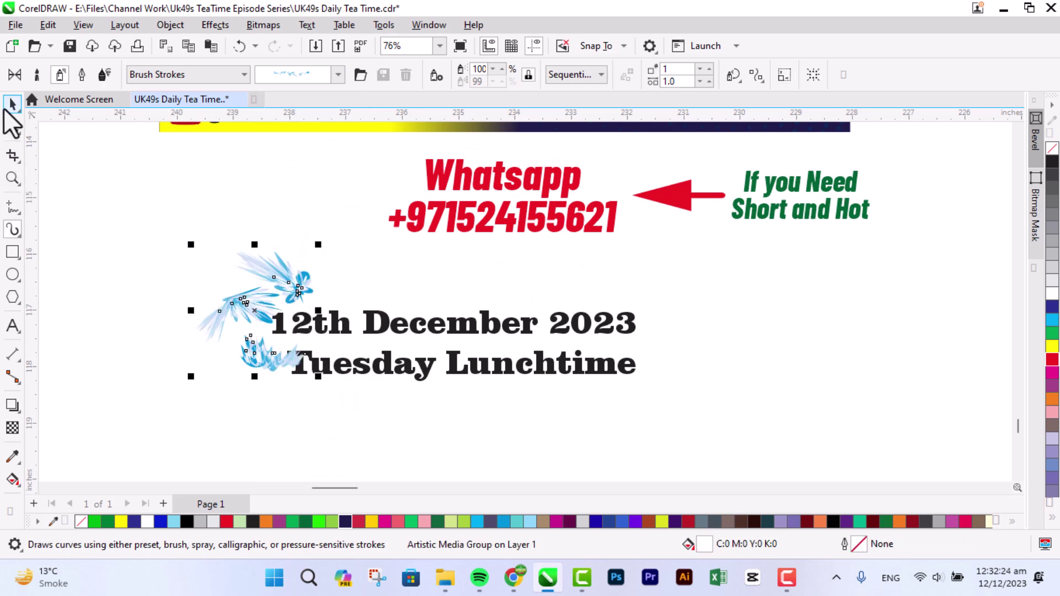
# Break the sprayed ornament apart from its guide curve and delete the curve
pyautogui.click(11, 104)
pyautogui.click(306, 279)
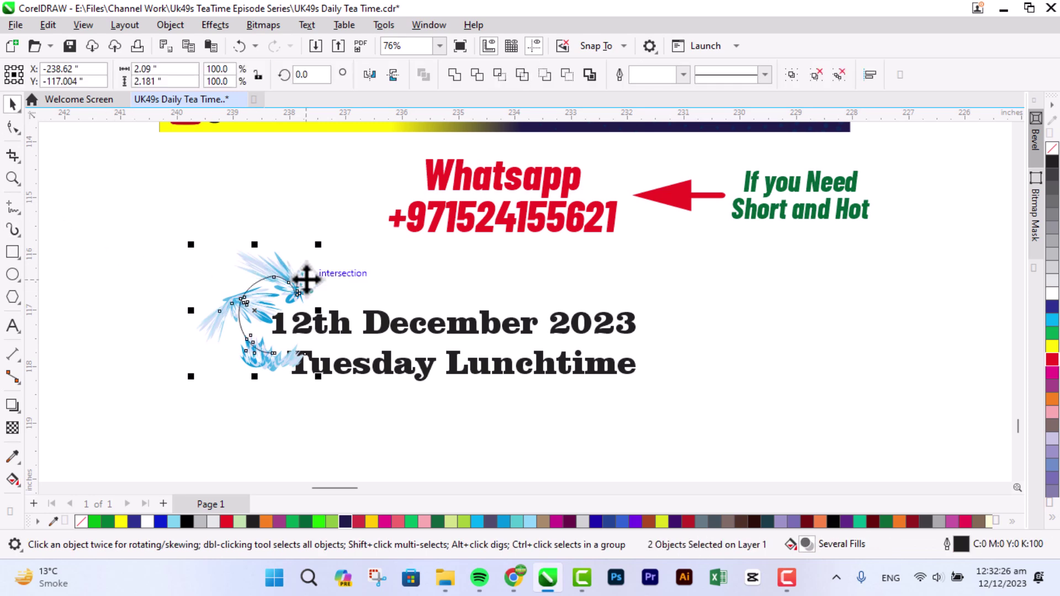
pyautogui.click(229, 284)
pyautogui.click(259, 299)
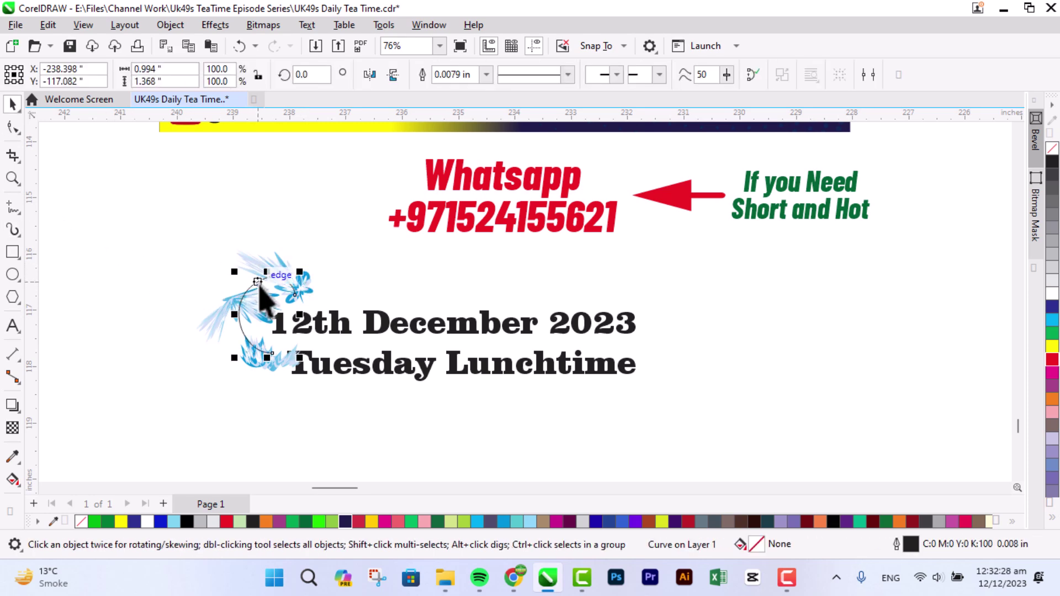
pyautogui.click(260, 298)
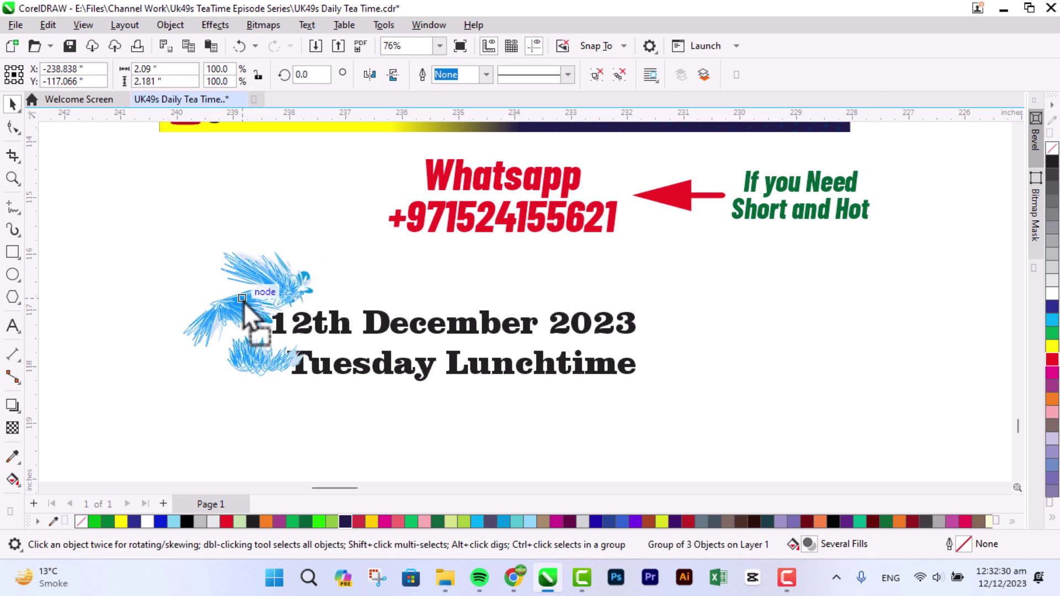
# Convert the blue ornament group to a 300 dpi RGB bitmap and give it a uniform transparency of 23
pyautogui.click(263, 25)
pyautogui.click(268, 47)
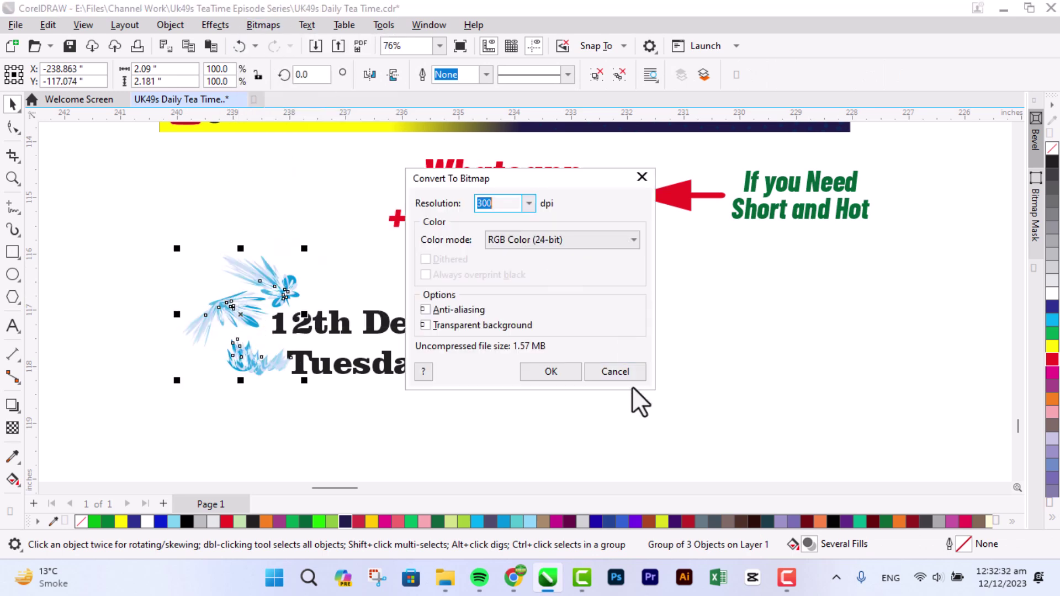
pyautogui.click(551, 372)
pyautogui.click(12, 428)
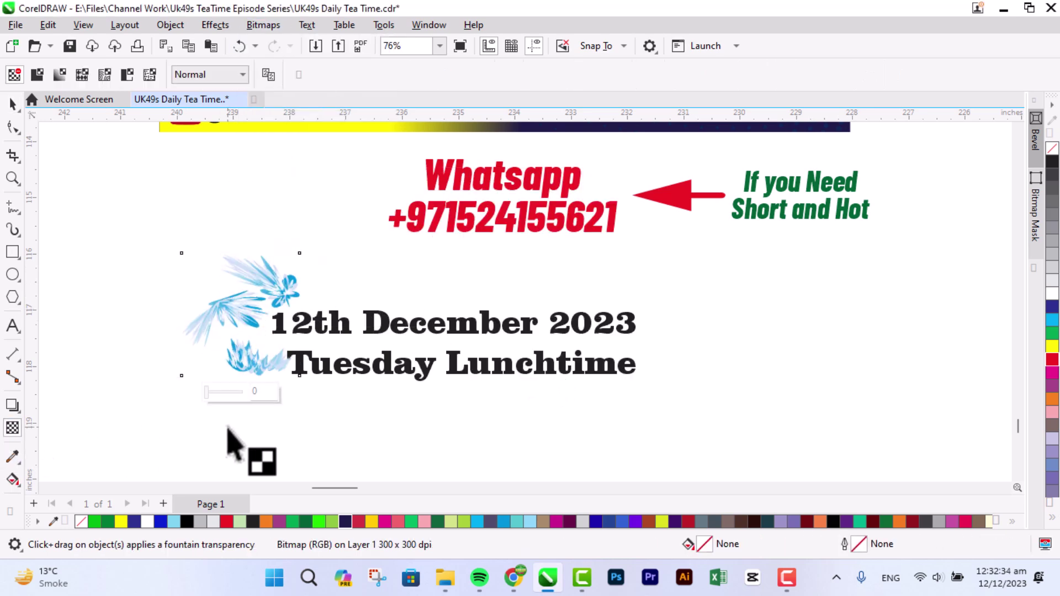
pyautogui.click(214, 393)
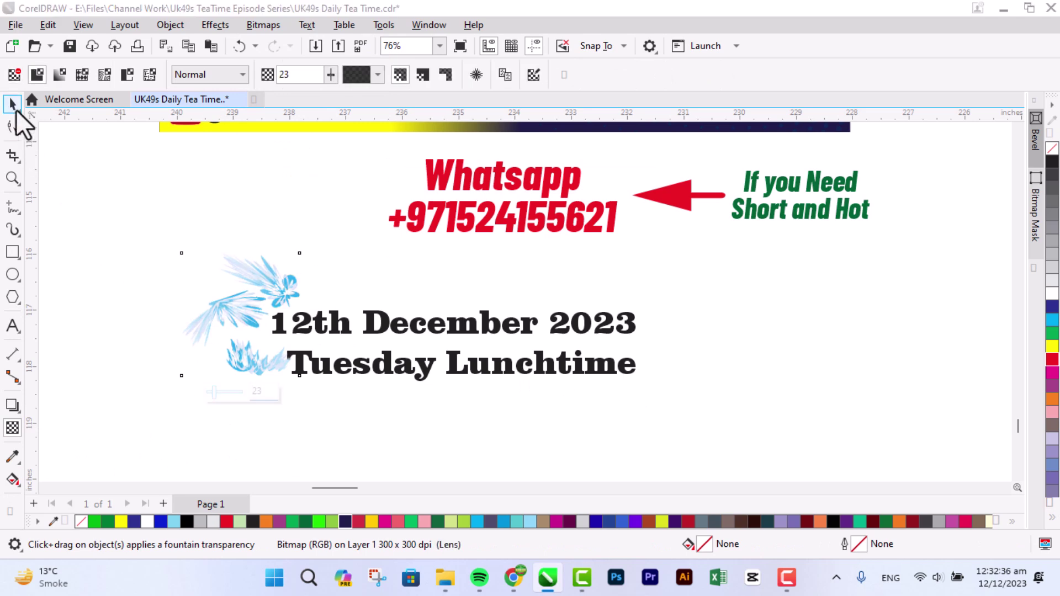
# Shrink the blue ornament slightly and place a mirrored copy at the opposite side of the date text
pyautogui.click(12, 104)
pyautogui.moveTo(303, 383); pyautogui.dragTo(289, 365)
pyautogui.press('Escape')
pyautogui.click(247, 323)
pyautogui.moveTo(171, 329); pyautogui.dragTo(703, 297)
# Group the two blue ornaments and centre the group horizontally on the date text
pyautogui.keyDown('shift'); pyautogui.click(265, 301); pyautogui.keyUp('shift')
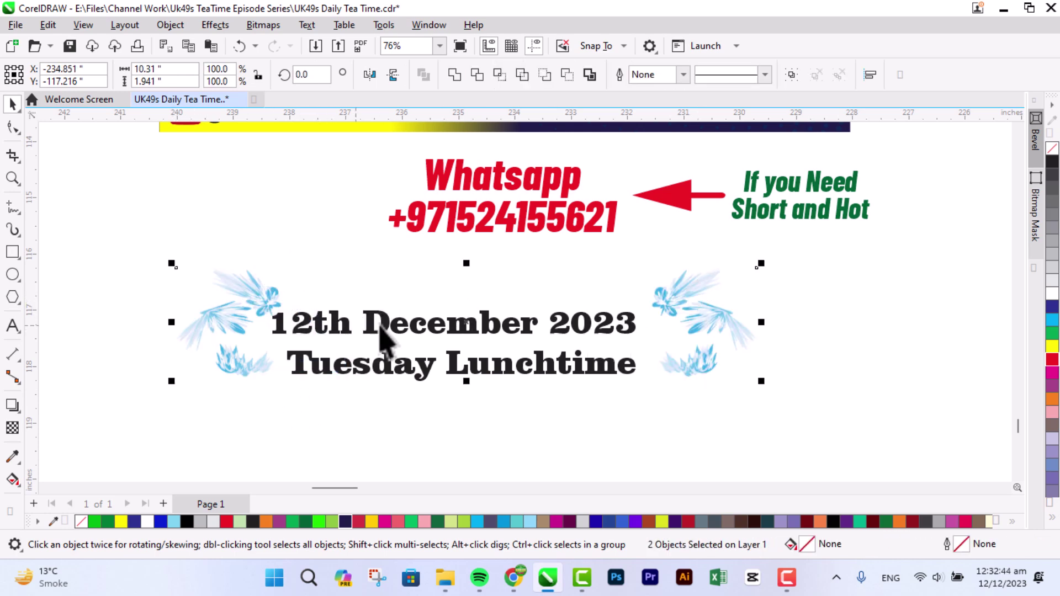
pyautogui.hotkey('ctrl', 'g')
pyautogui.keyDown('shift'); pyautogui.click(400, 334); pyautogui.keyUp('shift')
pyautogui.press('c')
pyautogui.press('Escape')
# Duplicate the date text below itself and replace the copy's wording with "My 1st Ideas for Lunchtime"
pyautogui.click(501, 334)
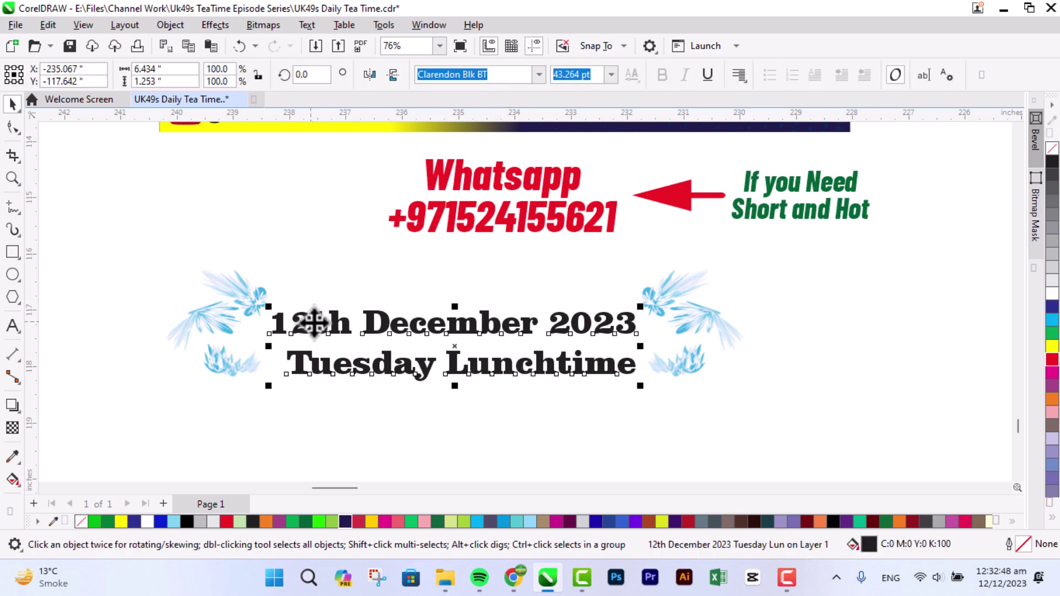
pyautogui.moveTo(400, 331); pyautogui.dragTo(415, 454)
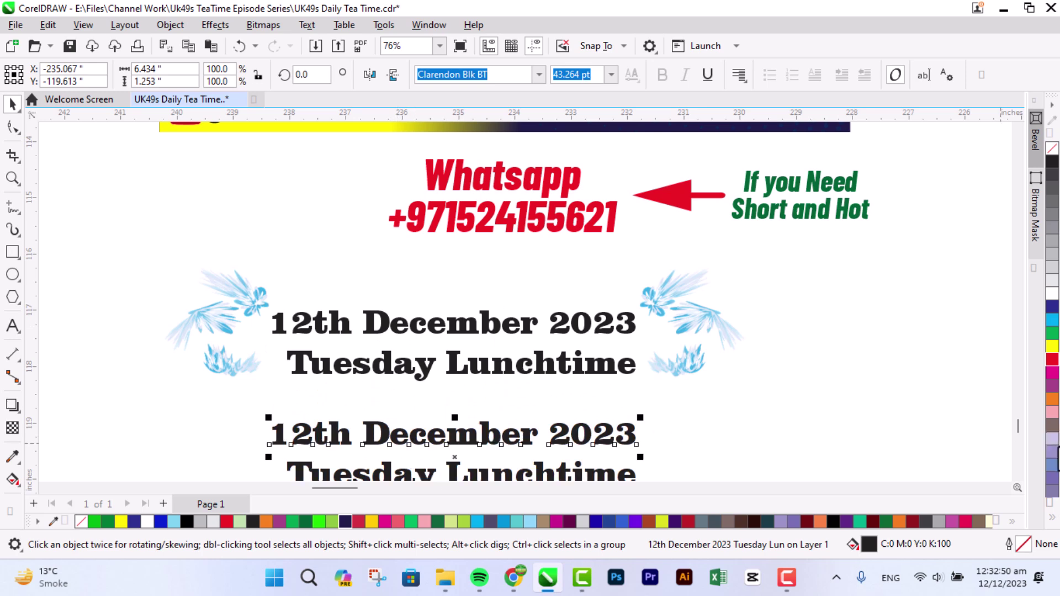
pyautogui.scroll(-2, 1022, 485)
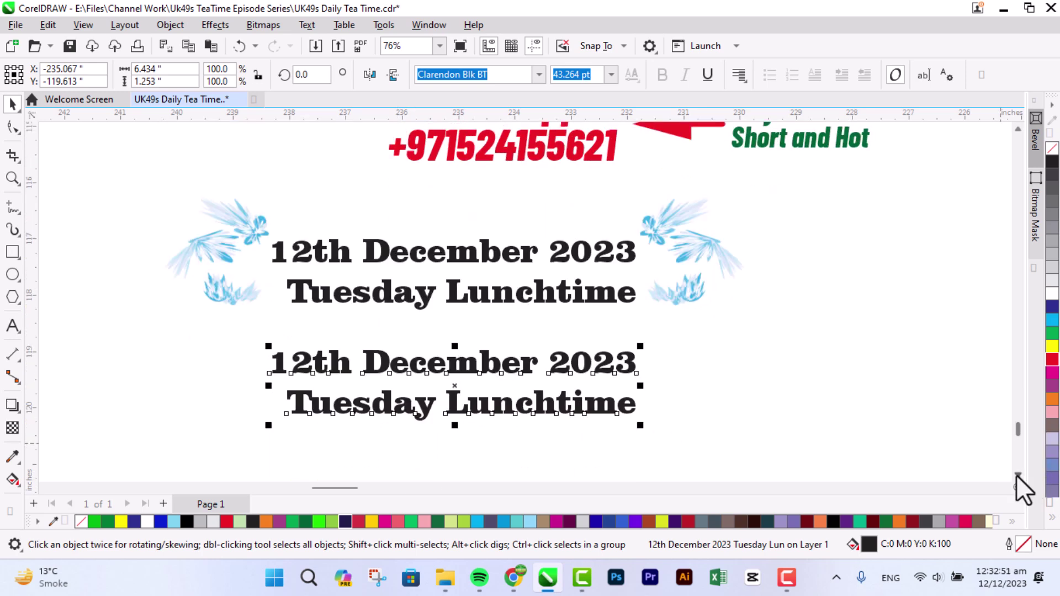
pyautogui.doubleClick(480, 402)
pyautogui.hotkey('ctrl', 'a')
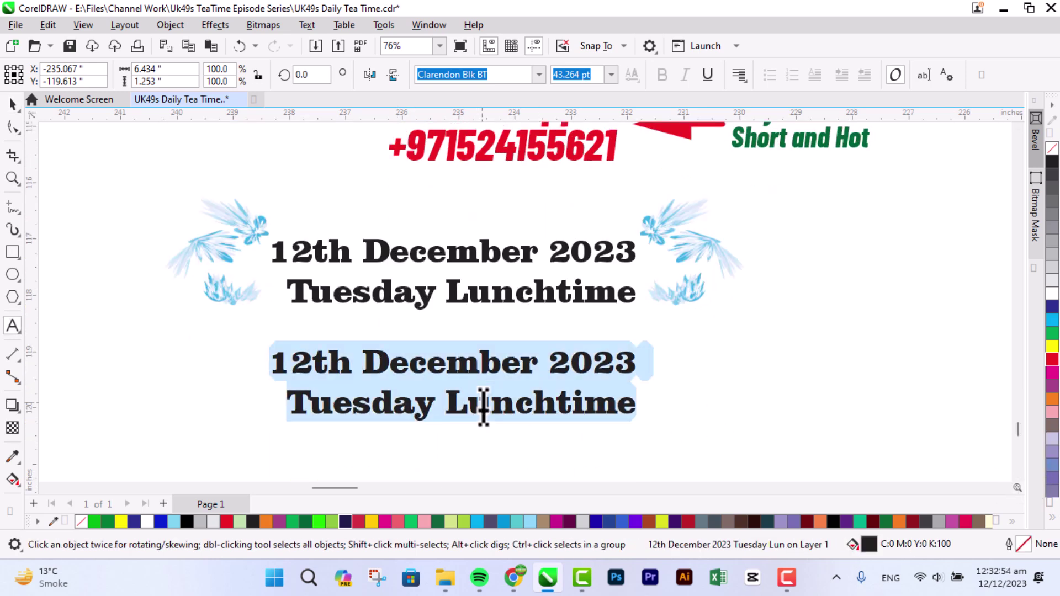
pyautogui.write('My 1')
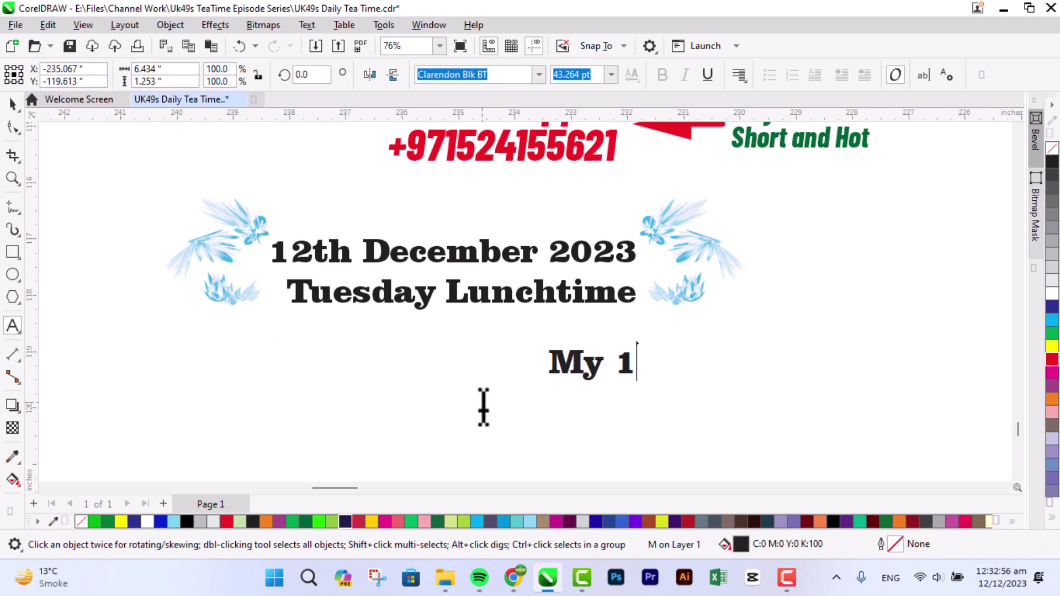
pyautogui.write('st Idea')
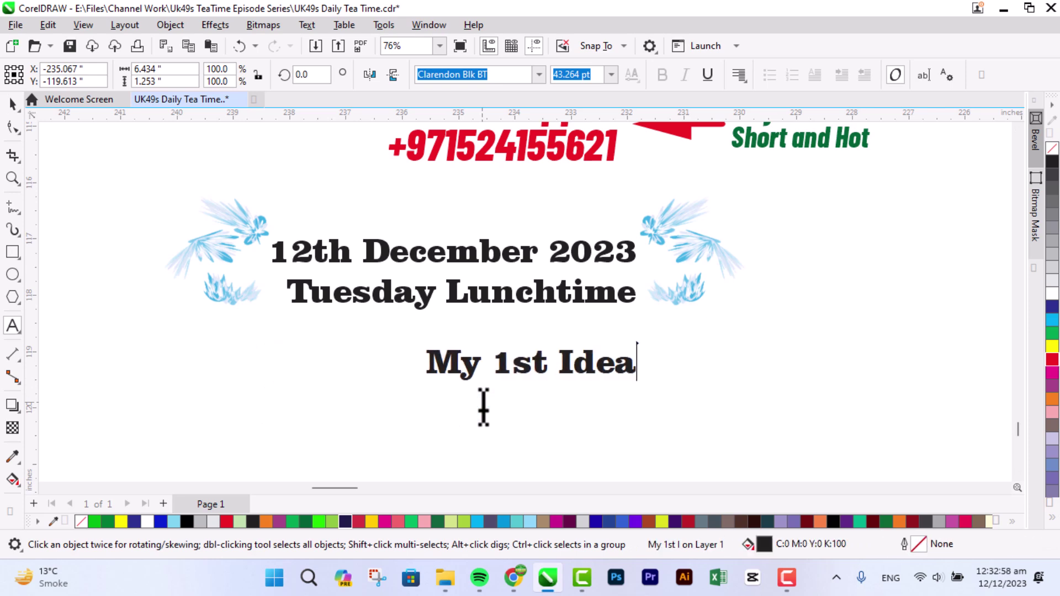
pyautogui.write('s for Luncht')
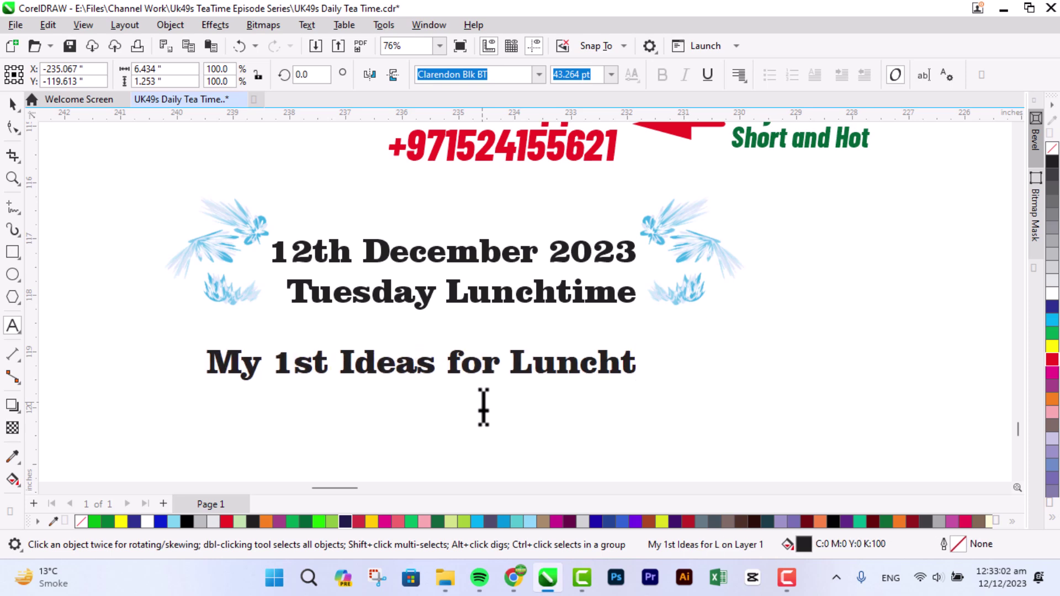
pyautogui.write('ime')
pyautogui.hotkey('ctrl', 'space')
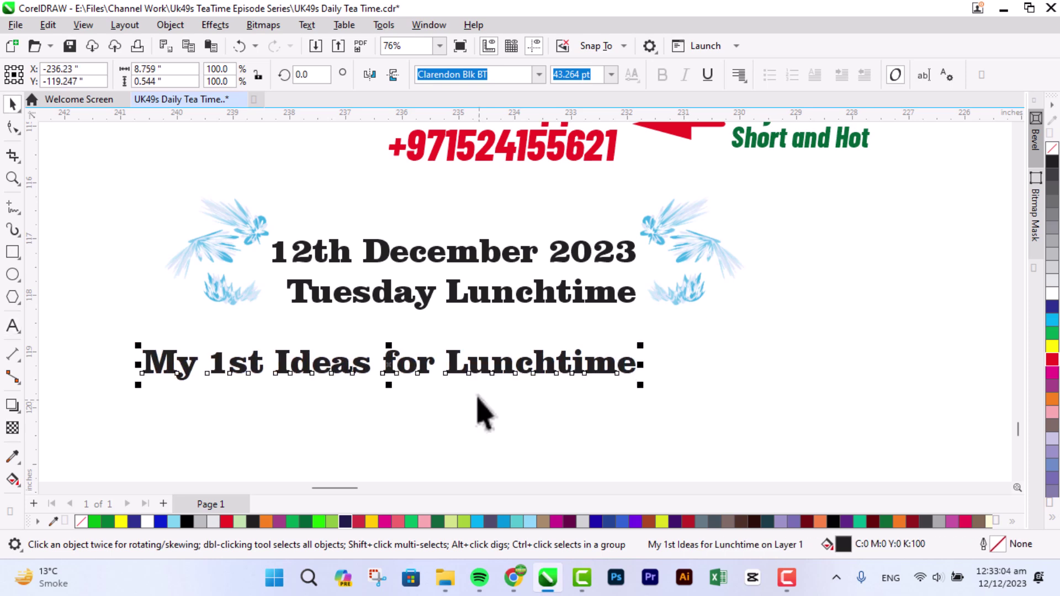
# Centre the "My 1st Ideas for Lunchtime" line horizontally under the date text
pyautogui.keyDown('shift'); pyautogui.click(482, 289); pyautogui.keyUp('shift')
pyautogui.press('c')
pyautogui.click(495, 413)
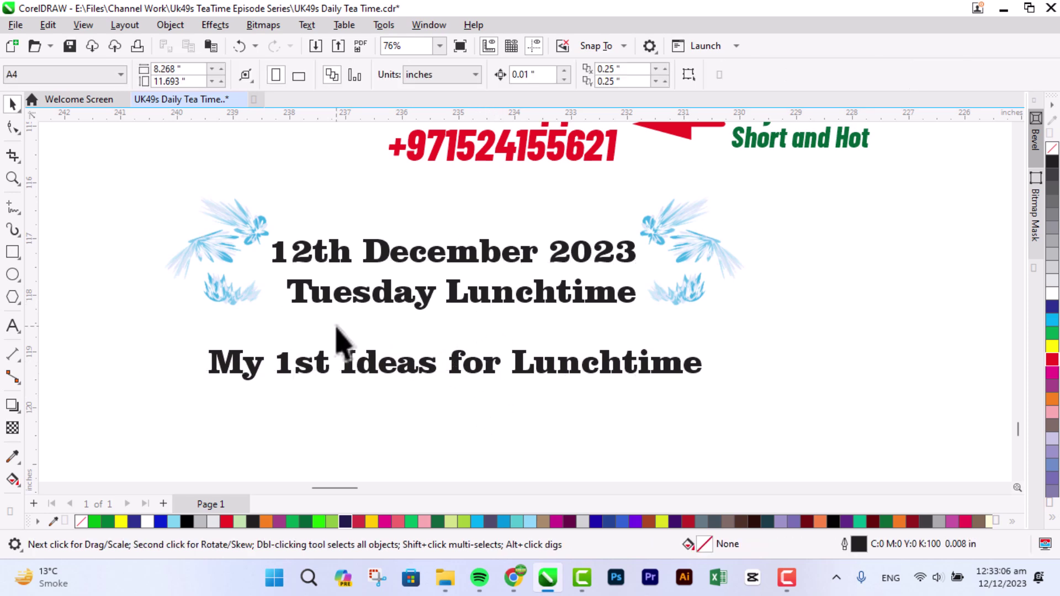
# Duplicate the "My 1st Ideas for Lunchtime" line just below itself and replace the copy's text with "3-15-25-39-49"
pyautogui.moveTo(331, 381); pyautogui.dragTo(348, 450)
pyautogui.moveTo(321, 366); pyautogui.dragTo(330, 414)
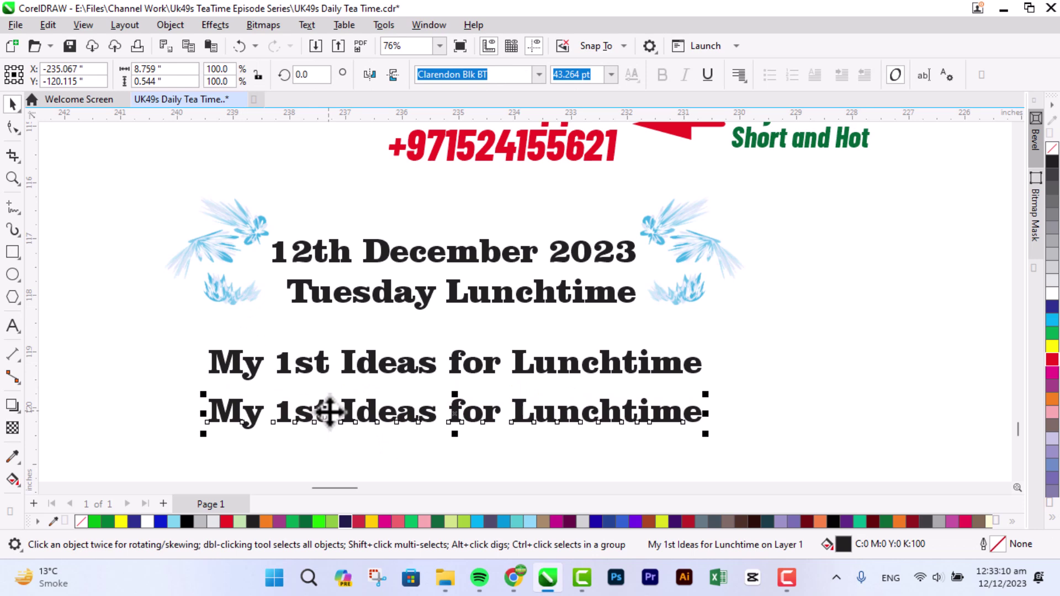
pyautogui.doubleClick(329, 413)
pyautogui.hotkey('ctrl', 'a')
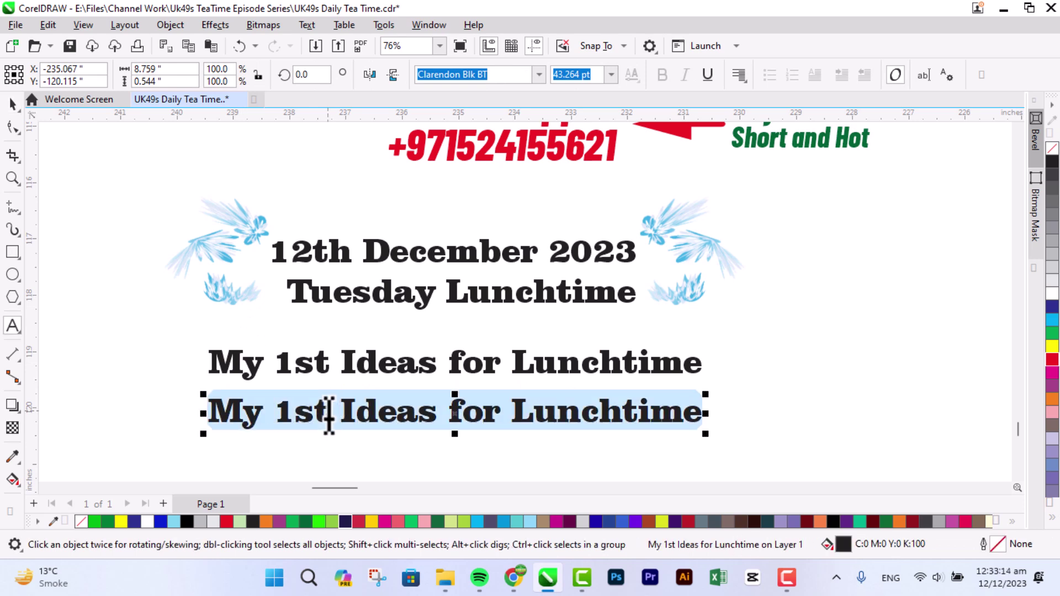
pyautogui.write('3-15-')
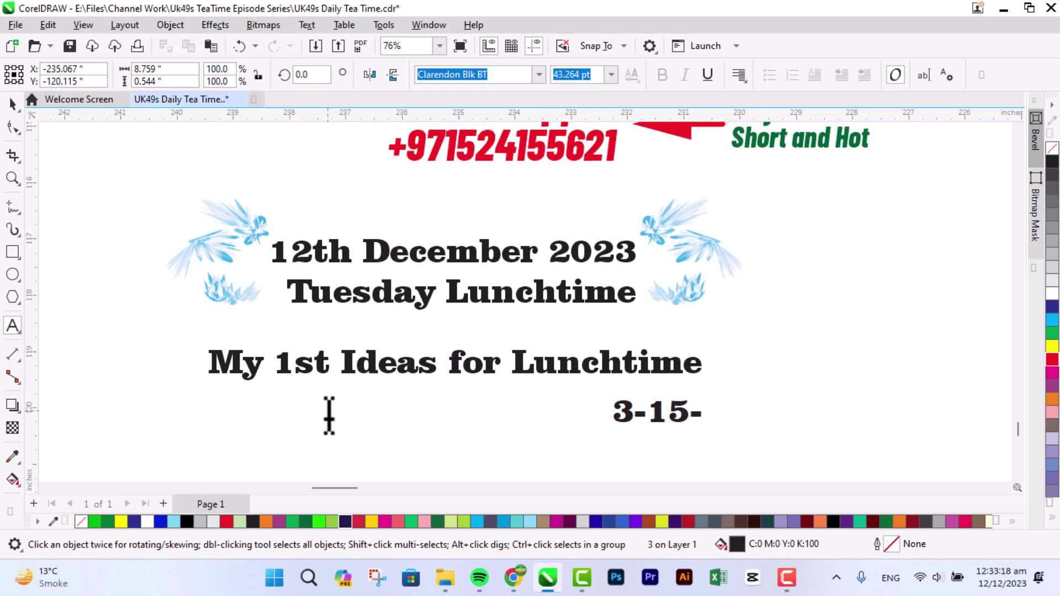
pyautogui.write('25')
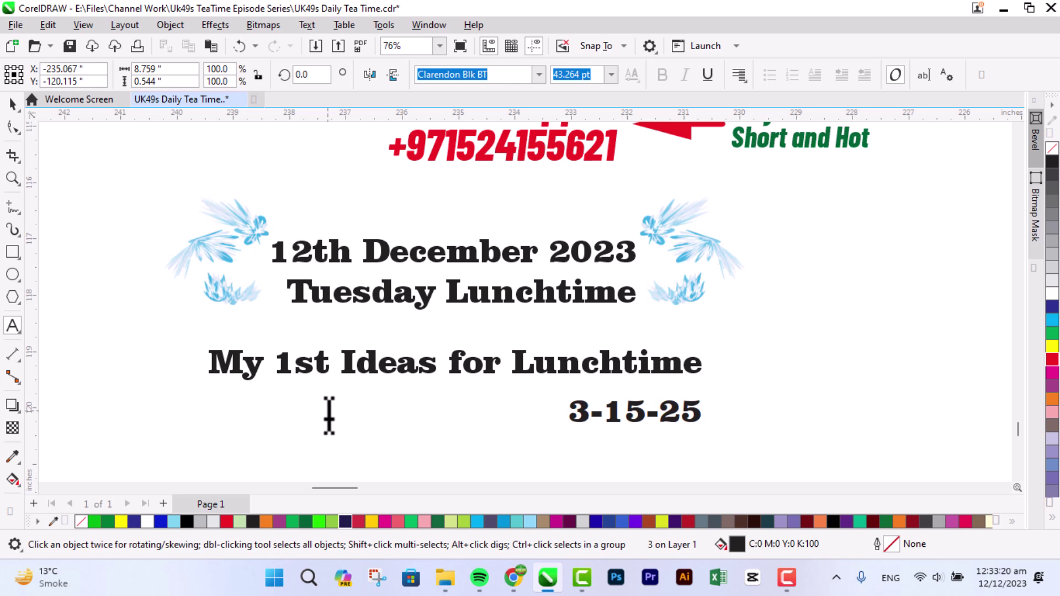
pyautogui.write('-3')
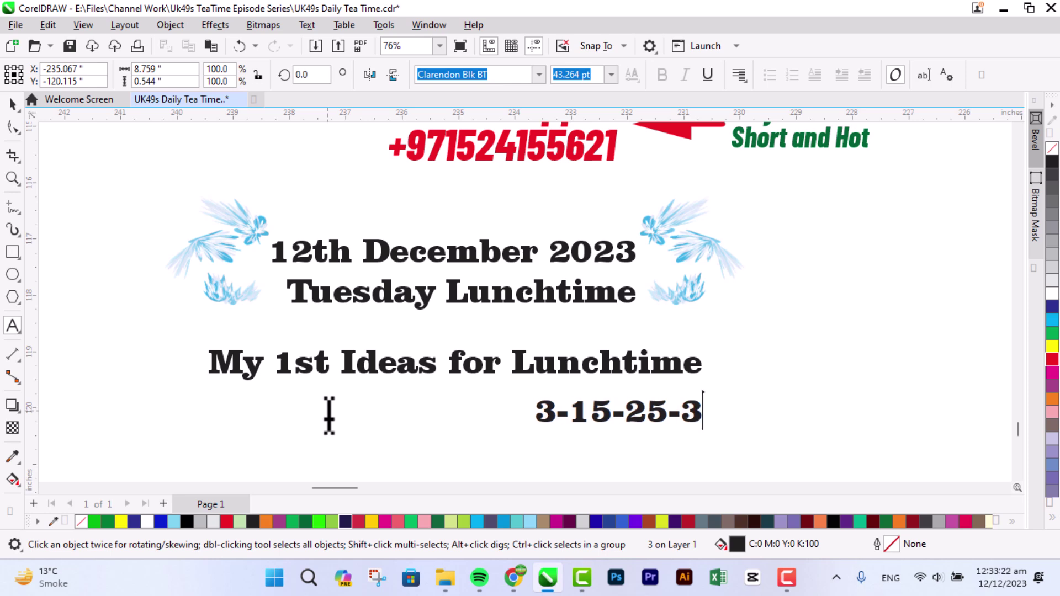
pyautogui.write('9-')
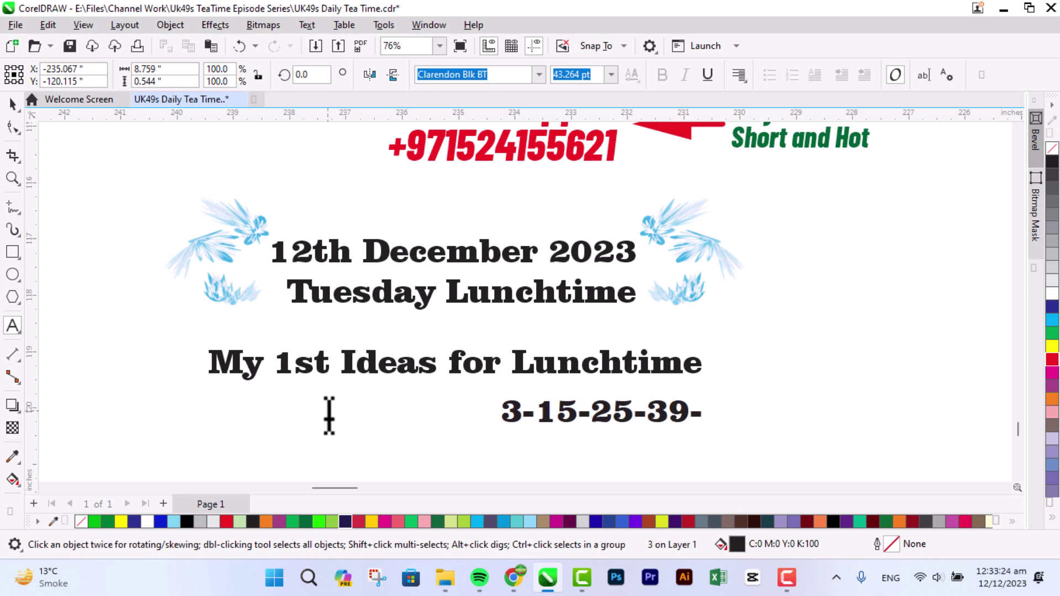
pyautogui.write('49')
pyautogui.hotkey('ctrl', 'space')
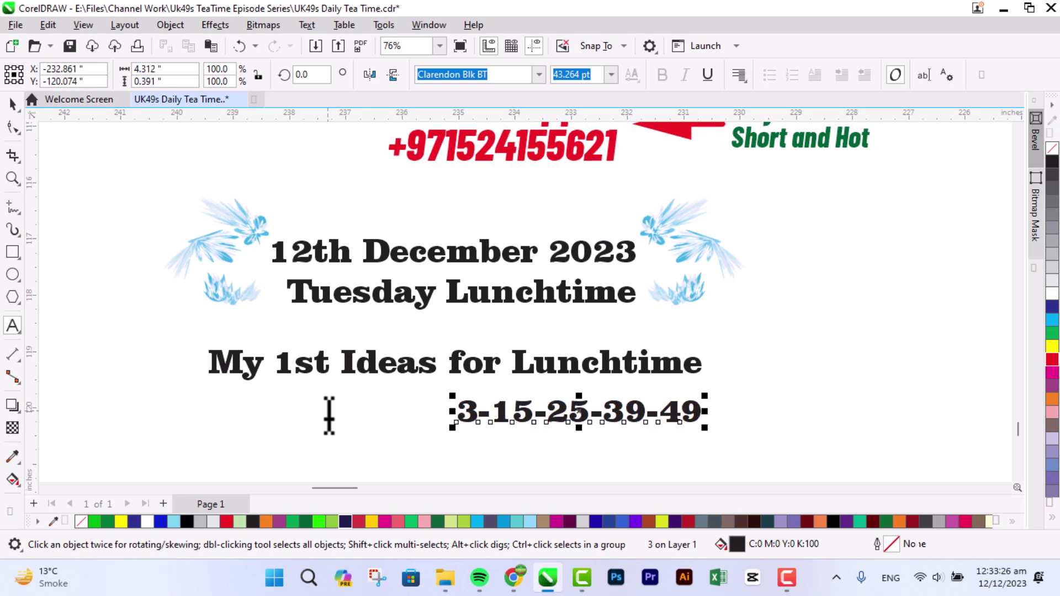
# Enlarge the number line to about 74 pt and centre it horizontally under the "My 1st Ideas for Lunchtime" line
pyautogui.moveTo(453, 433); pyautogui.dragTo(271, 457)
pyautogui.keyDown('shift'); pyautogui.click(355, 361); pyautogui.keyUp('shift')
pyautogui.press('c')
# Duplicate the grouped blue ornaments straight down around the 1st ideas text and send the copy to the back
pyautogui.click(221, 284)
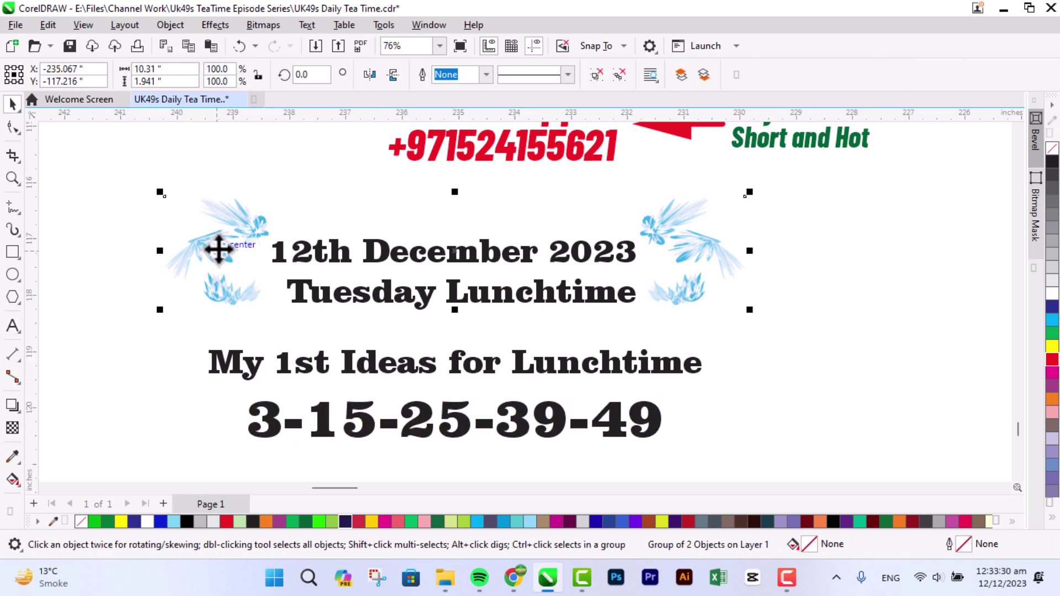
pyautogui.moveTo(643, 243); pyautogui.dragTo(668, 375)
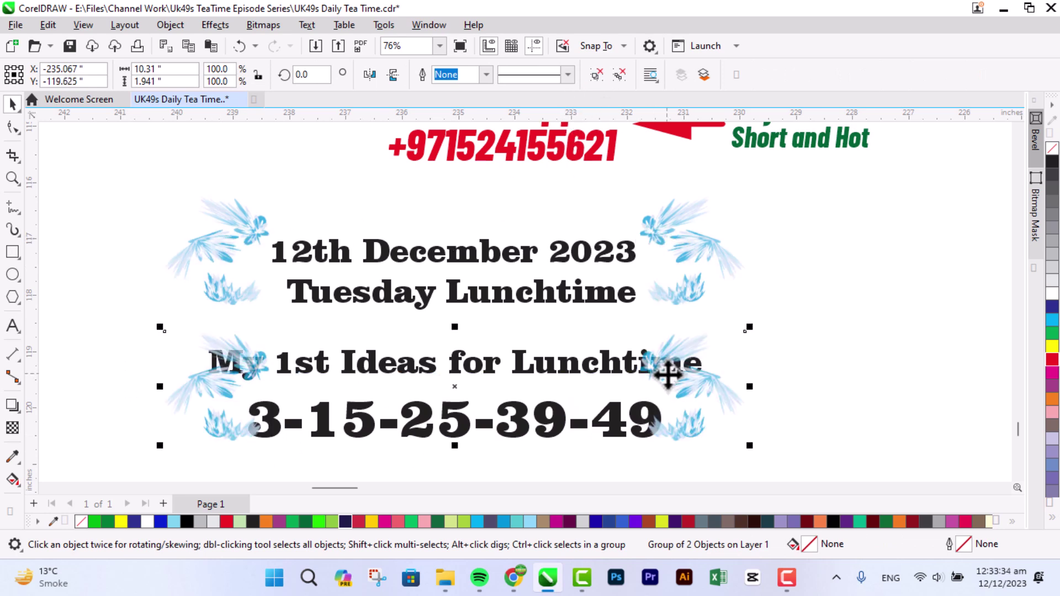
pyautogui.hotkey('shift', 'pagedown')
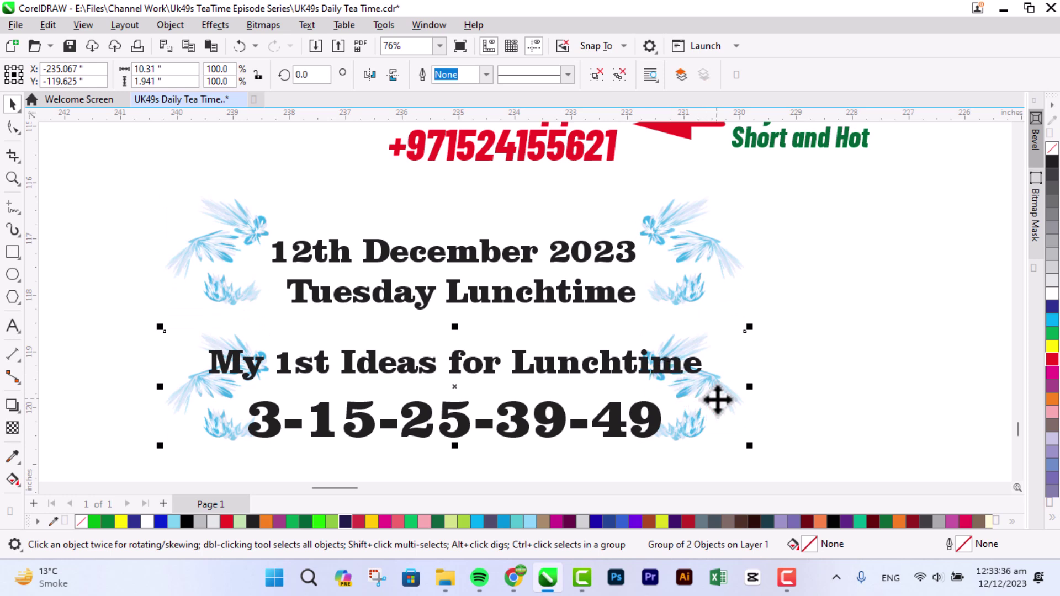
# Duplicate the whole 1st ideas block, including its numbers and ornaments, straight down below the original
pyautogui.moveTo(97, 312); pyautogui.dragTo(813, 464)
pyautogui.click(1019, 476)
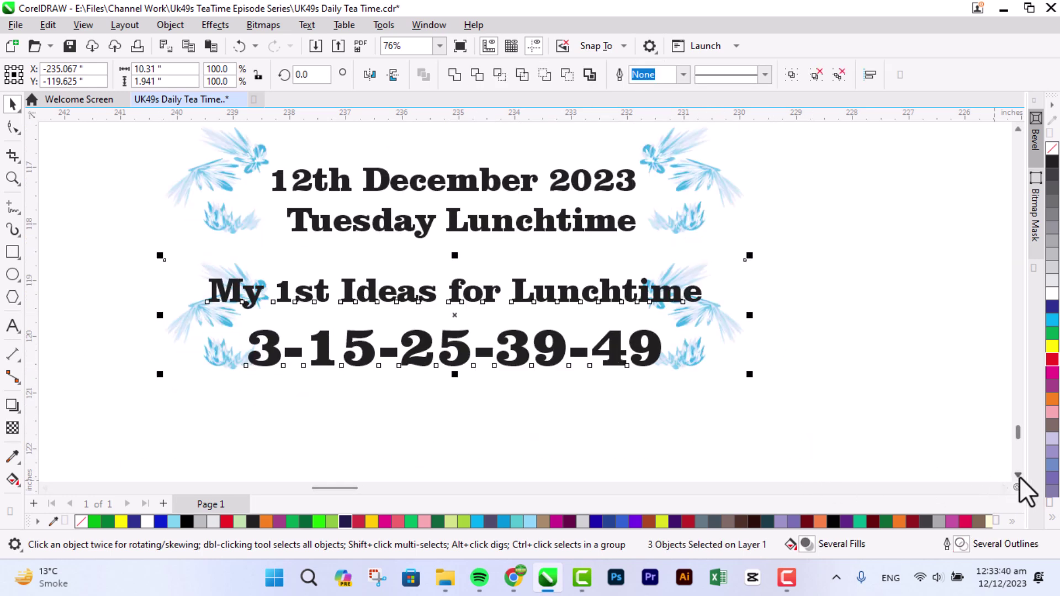
pyautogui.moveTo(575, 225); pyautogui.dragTo(575, 426)
pyautogui.click(997, 478)
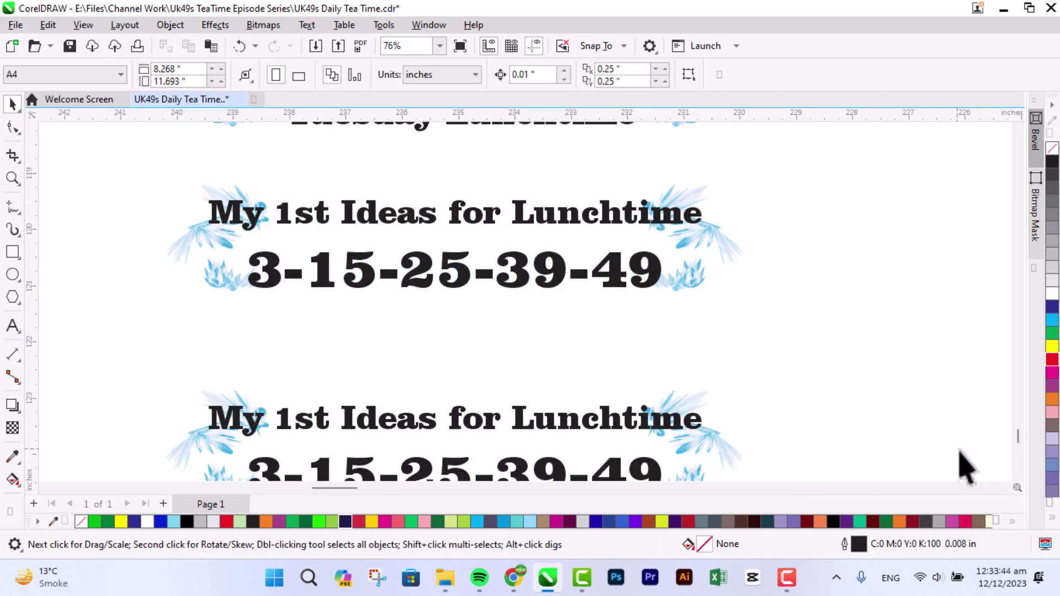
# Change the heading of the copied block to "My 2nd Ideas for Lunchtime"
pyautogui.click(1018, 474)
pyautogui.click(1019, 473)
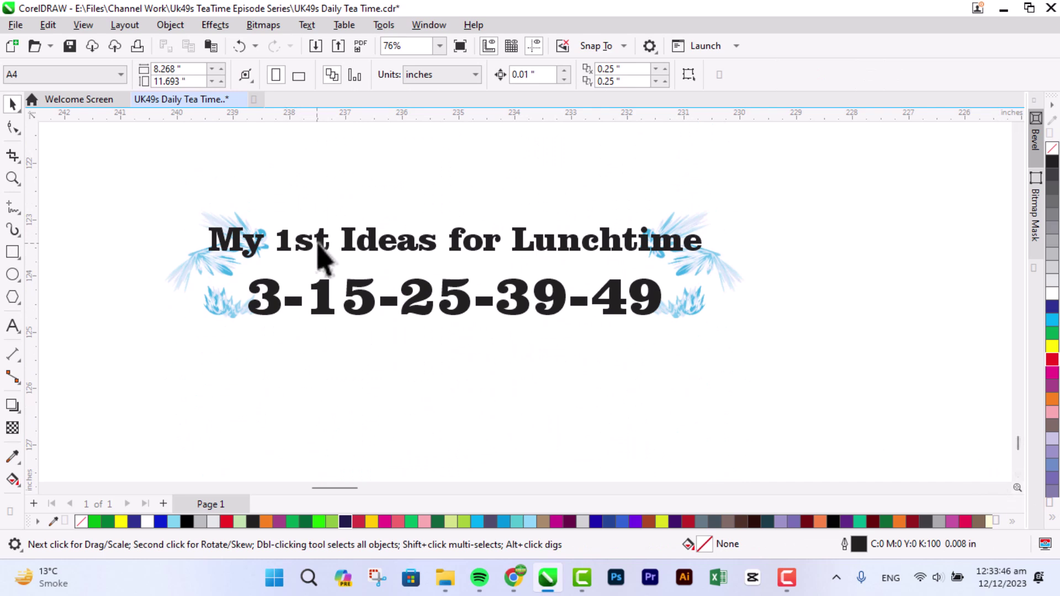
pyautogui.doubleClick(318, 243)
pyautogui.moveTo(322, 243); pyautogui.dragTo(281, 243)
pyautogui.write('2ns')
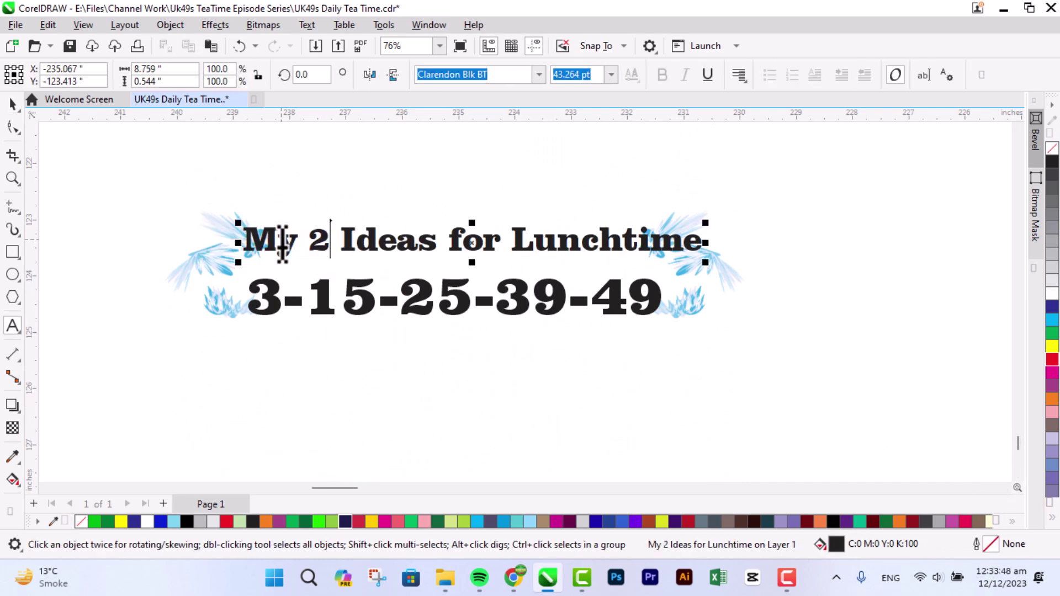
pyautogui.press('BackSpace')
pyautogui.write('d')
pyautogui.hotkey('ctrl', 'space')
# Replace the number line under the 2nd ideas heading with "45-32-23-17-6"
pyautogui.doubleClick(373, 299)
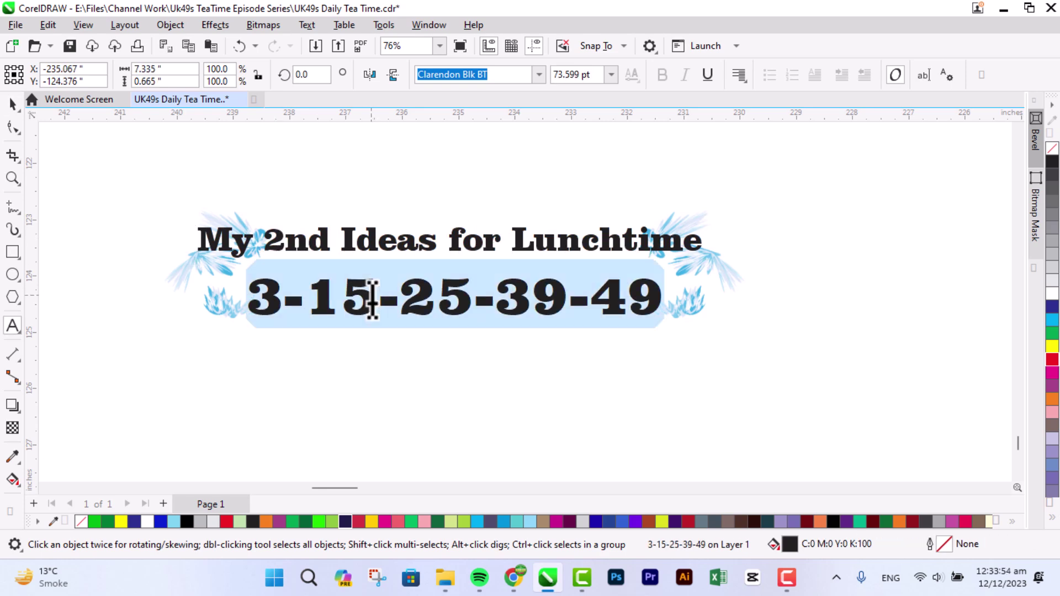
pyautogui.write('45-')
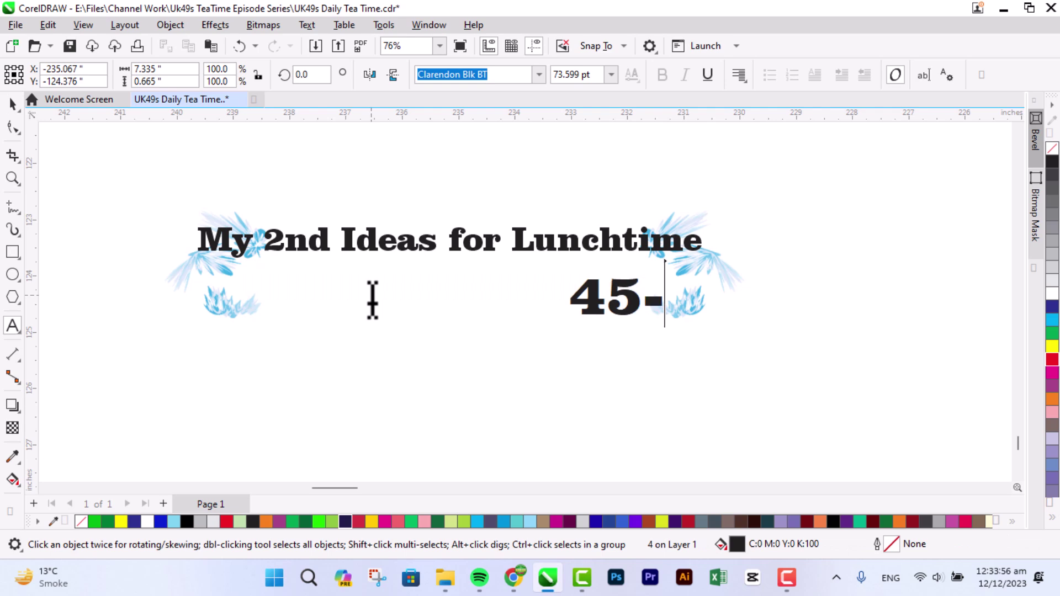
pyautogui.write('32')
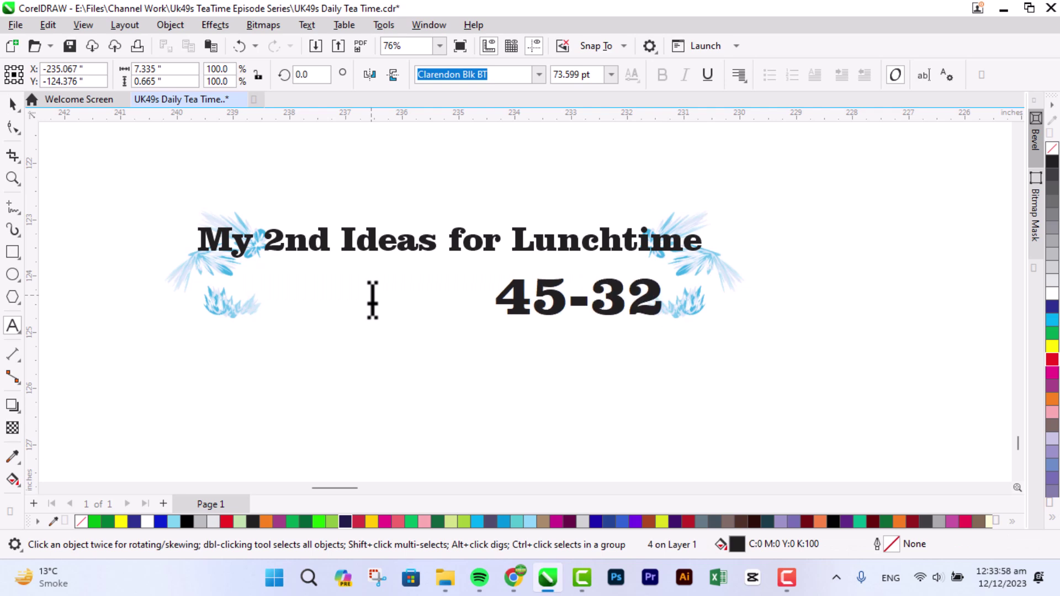
pyautogui.write('-23')
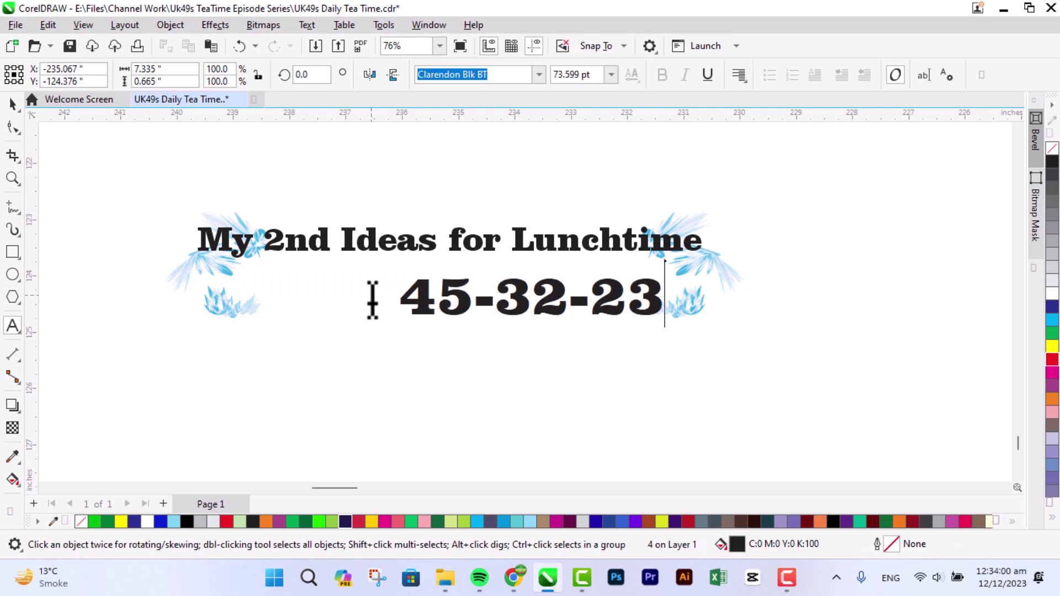
pyautogui.write('-17')
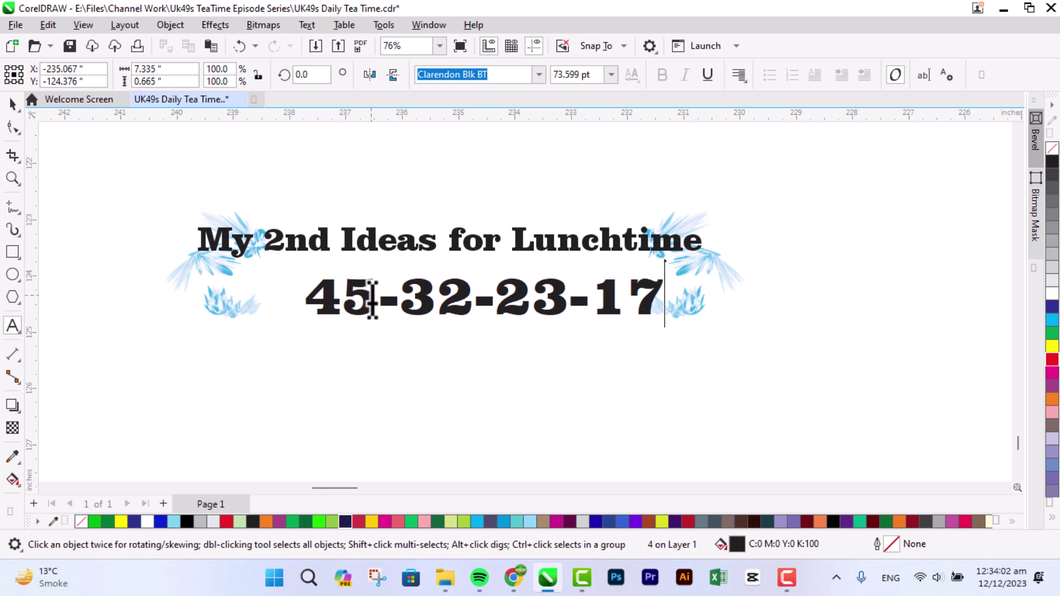
pyautogui.write('-6')
pyautogui.hotkey('ctrl', 'space')
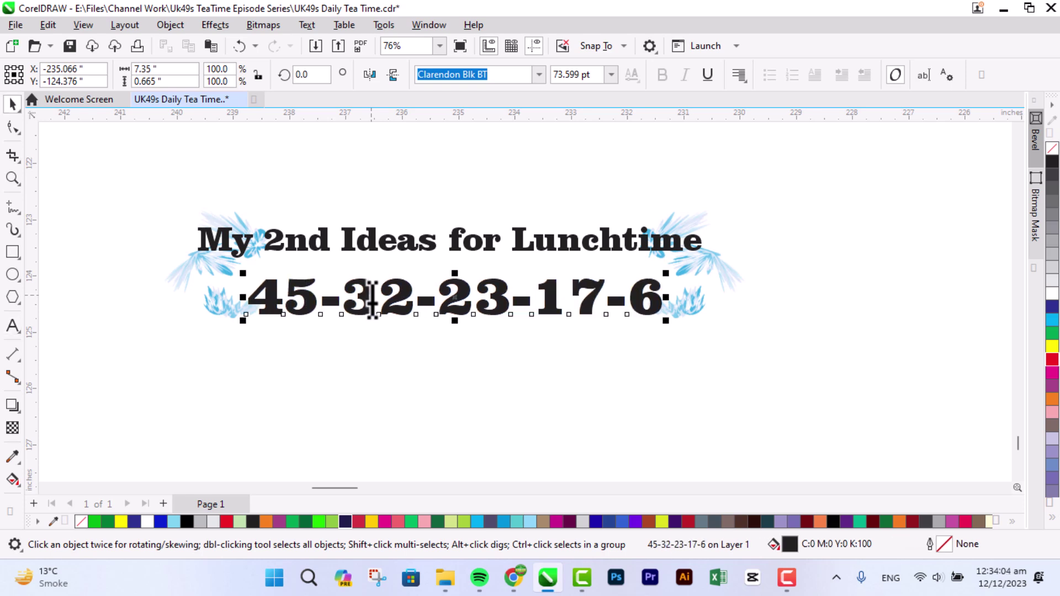
# Duplicate the whole 2nd ideas block with its ornaments straight down below the original
pyautogui.moveTo(129, 150); pyautogui.dragTo(935, 467)
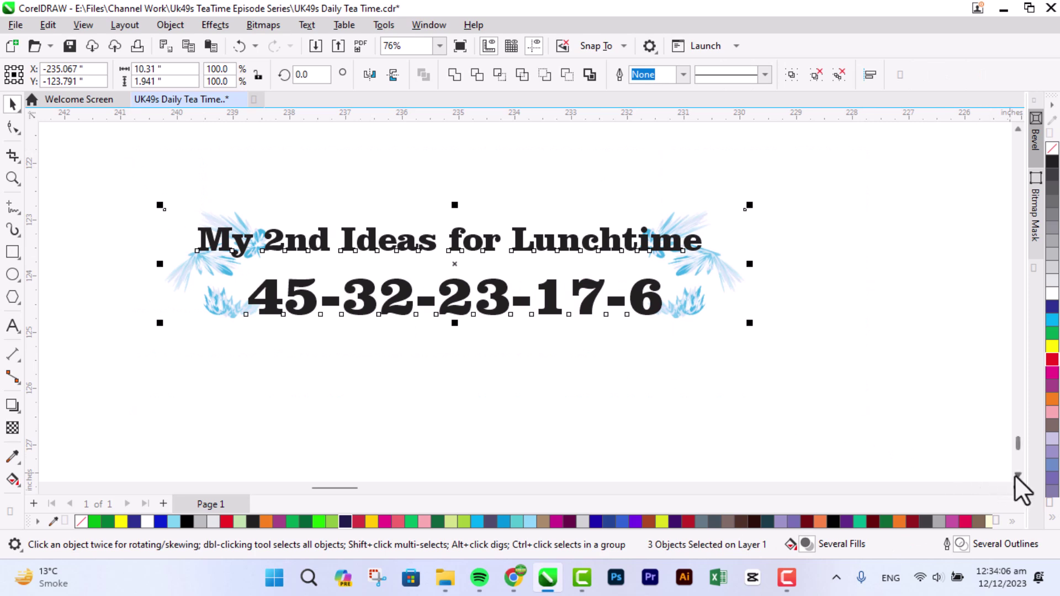
pyautogui.scroll(-3, 1016, 472)
pyautogui.moveTo(690, 160); pyautogui.dragTo(690, 407)
pyautogui.click(908, 458)
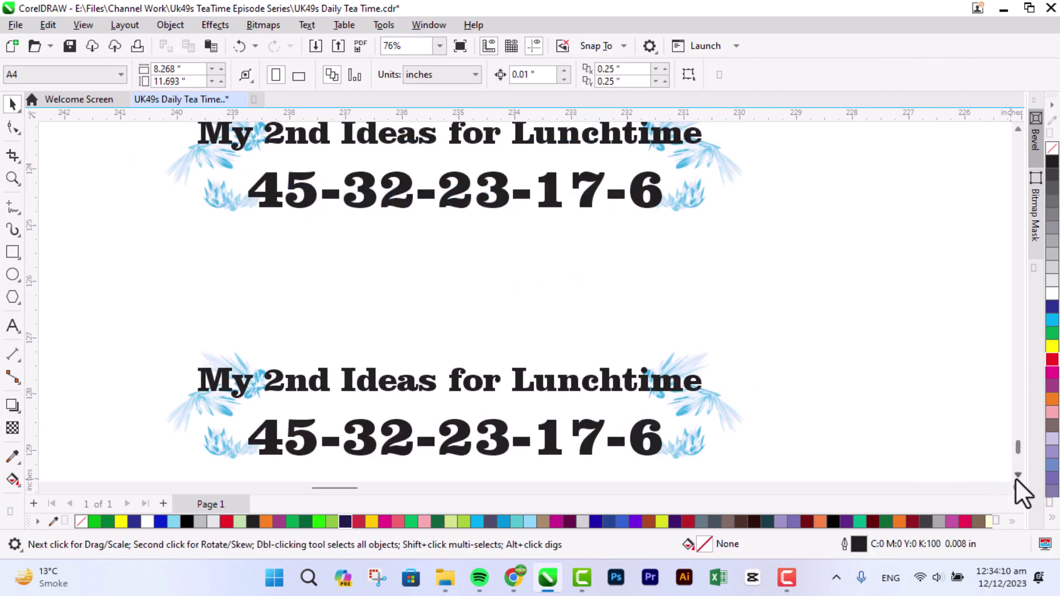
# Change the heading of the lowest block to "My 3rd Ideas for Lunchtime"
pyautogui.scroll(-3, 1015, 478)
pyautogui.doubleClick(326, 237)
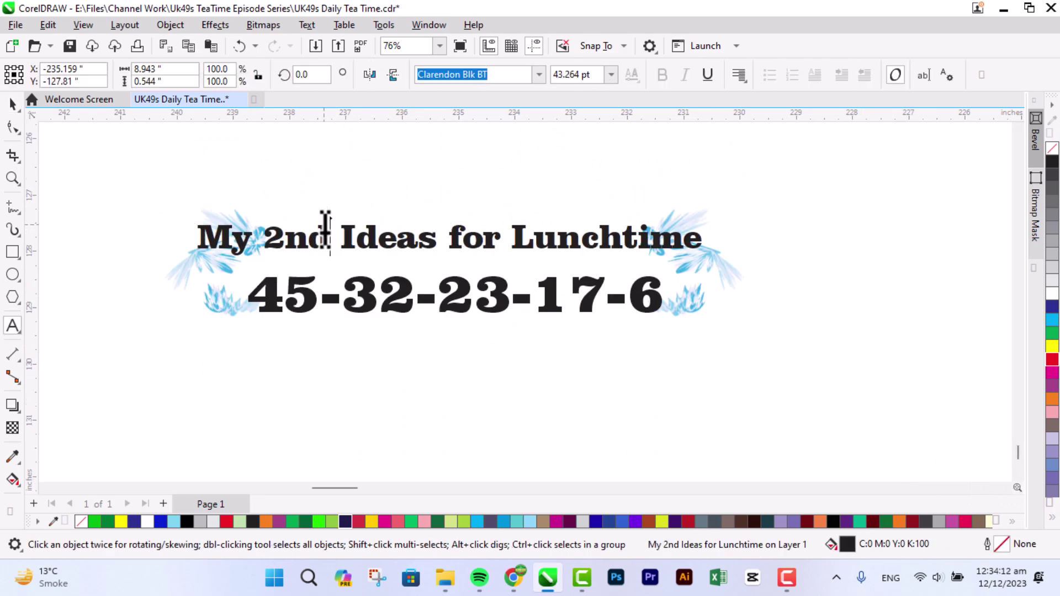
pyautogui.moveTo(330, 237); pyautogui.dragTo(268, 231)
pyautogui.write('3')
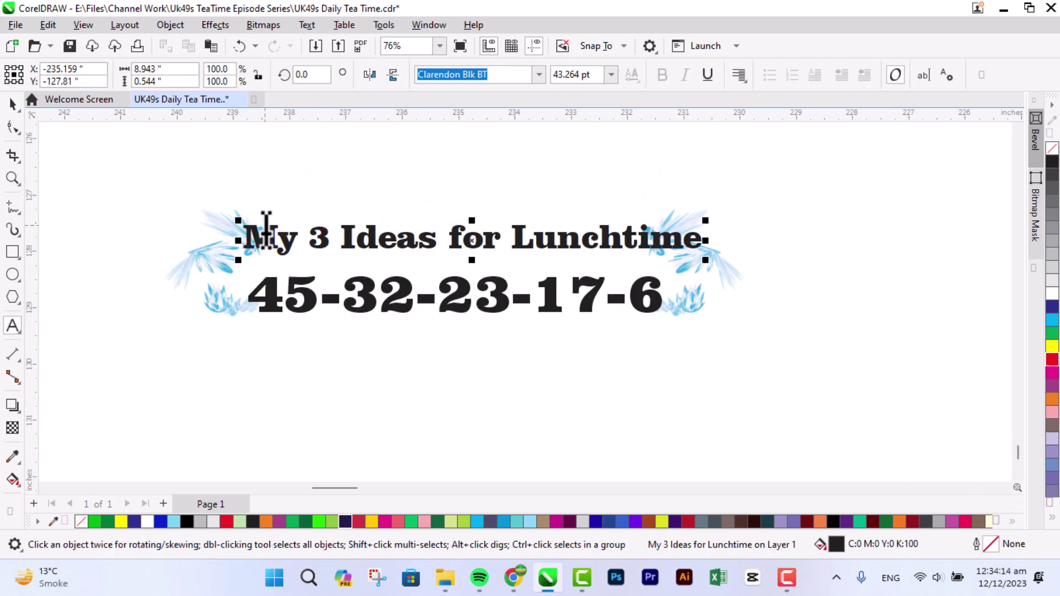
pyautogui.write('rd')
# Replace the number line under the 3rd ideas heading with "47-34-26-19-8" and deselect it
pyautogui.click(365, 312)
pyautogui.hotkey('ctrl', 'a')
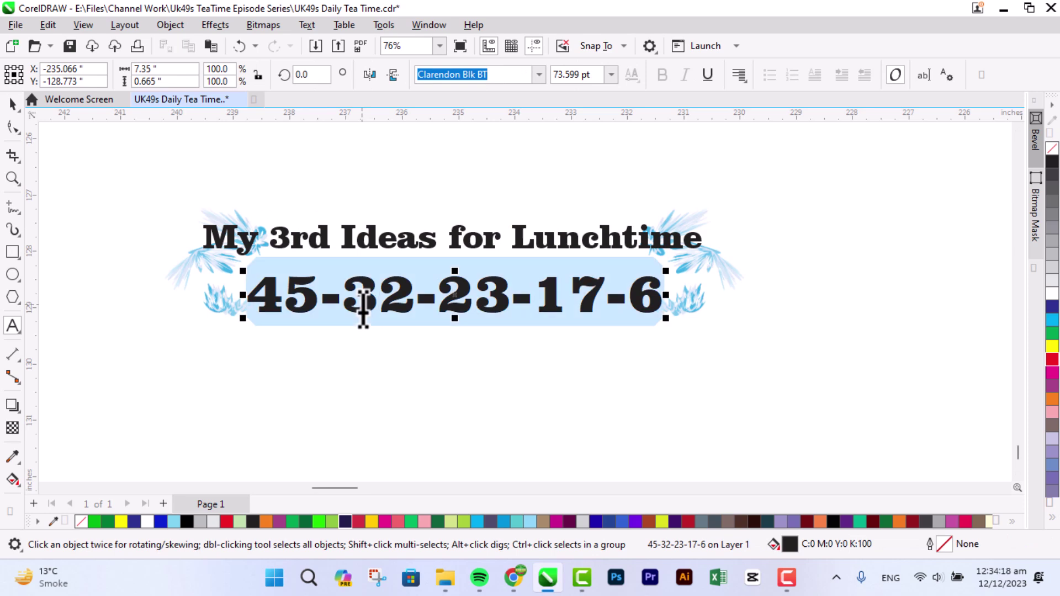
pyautogui.write('47-34-')
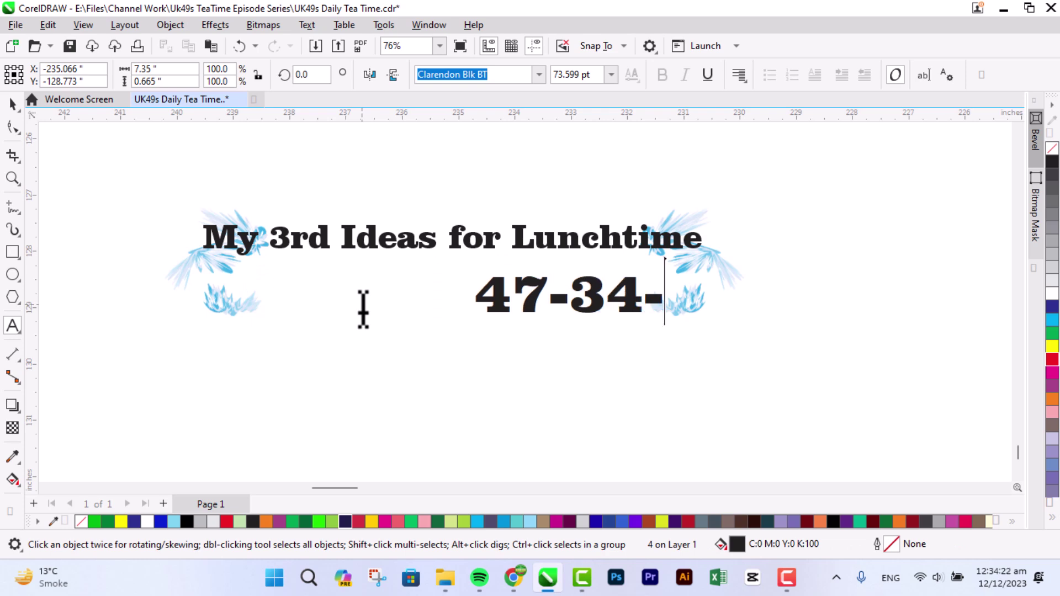
pyautogui.write('26')
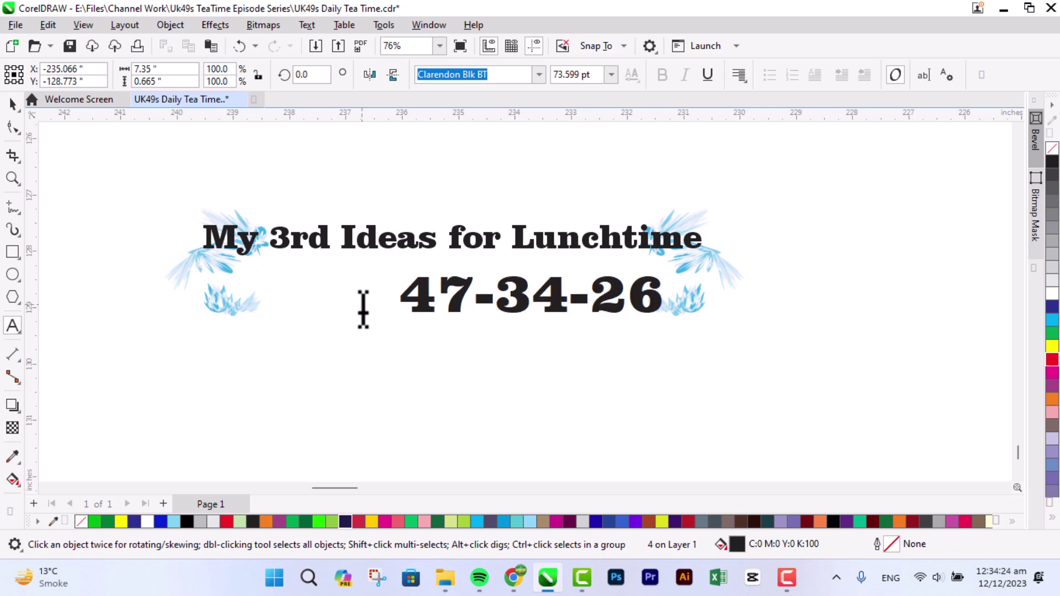
pyautogui.write('-')
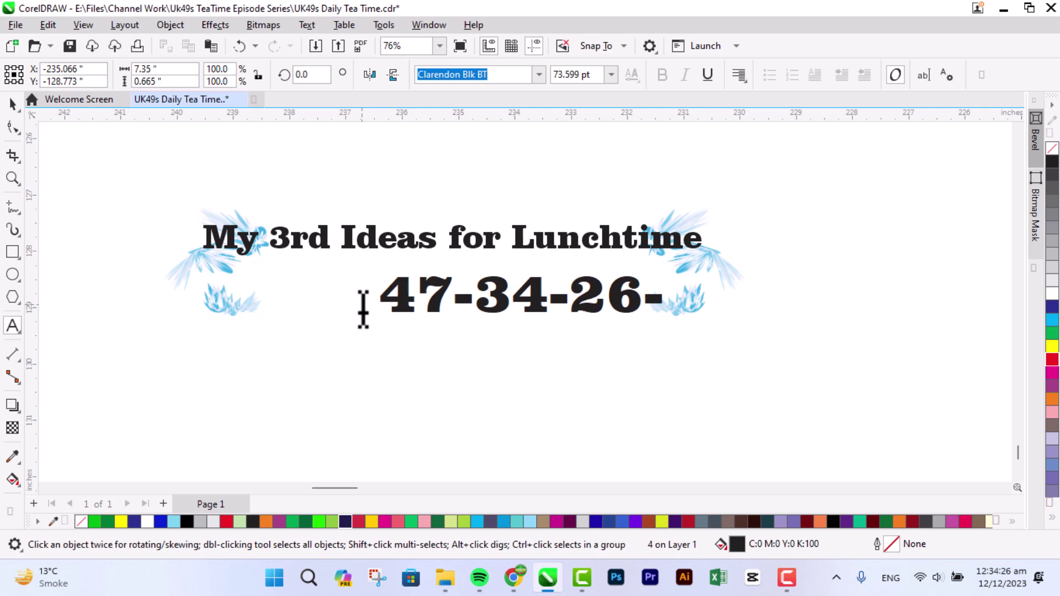
pyautogui.write('19')
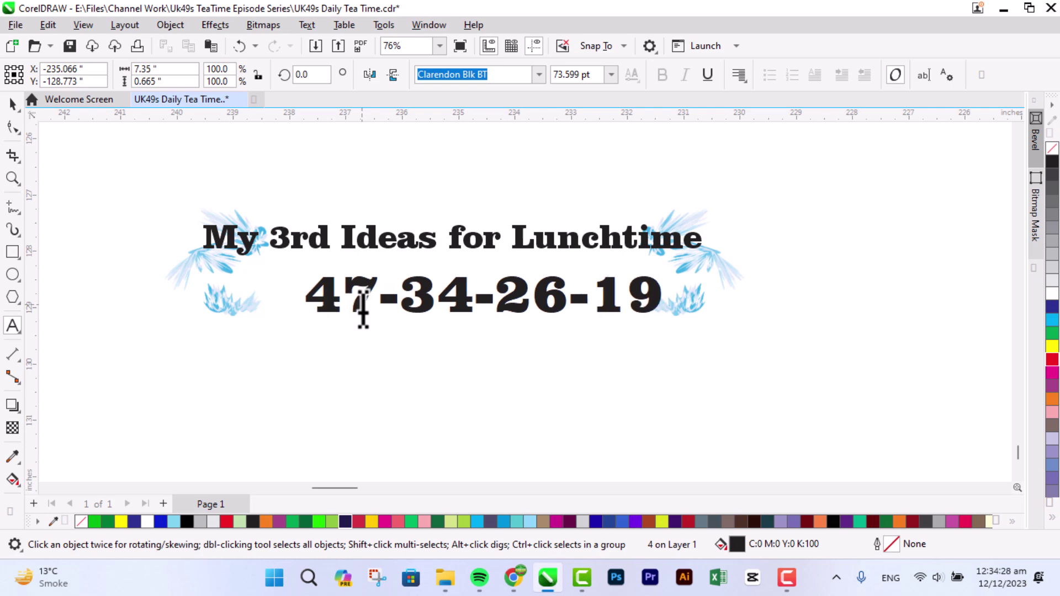
pyautogui.write('-8')
pyautogui.press('Escape')
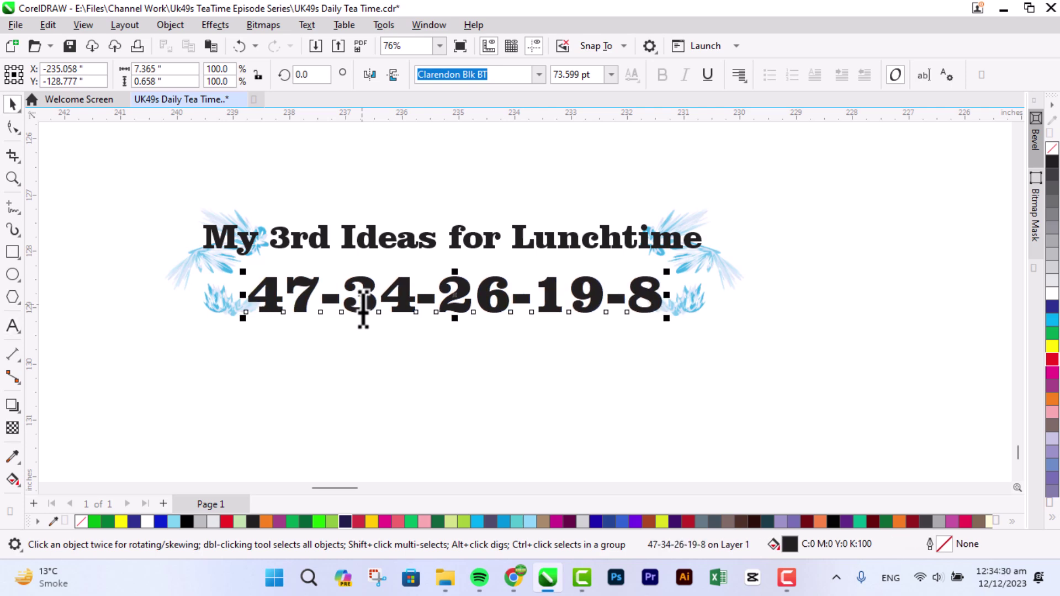
pyautogui.press('Escape')
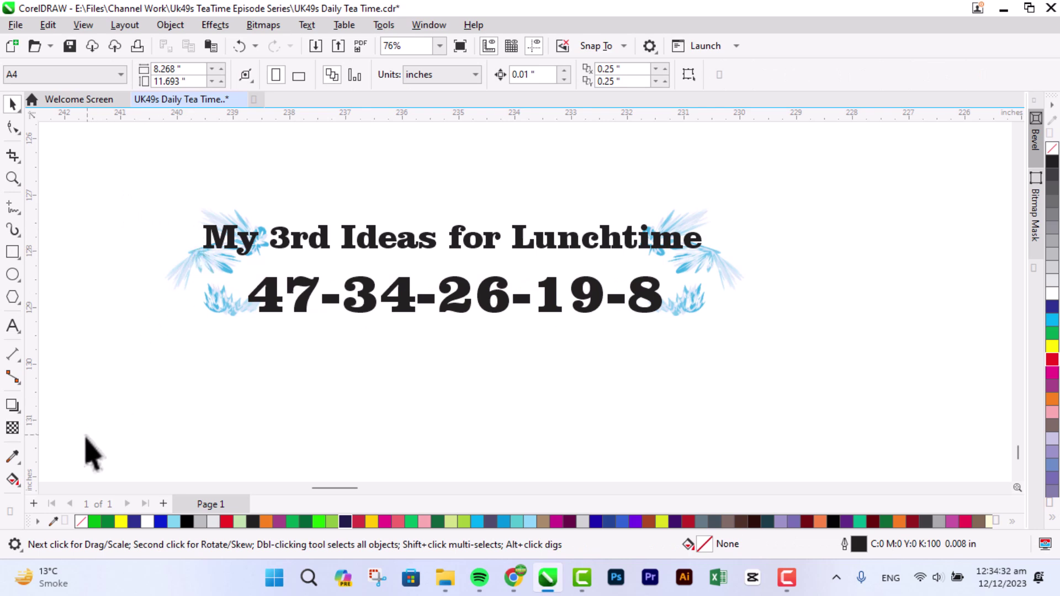
# Copy the "12th December 2023 Tuesday Lunchtime" text into the empty space beside the original and change "Lunchtime" to "Teatime" in the copy
pyautogui.moveTo(45, 489); pyautogui.dragTo(46, 490)
pyautogui.moveTo(1013, 134); pyautogui.dragTo(1015, 133)
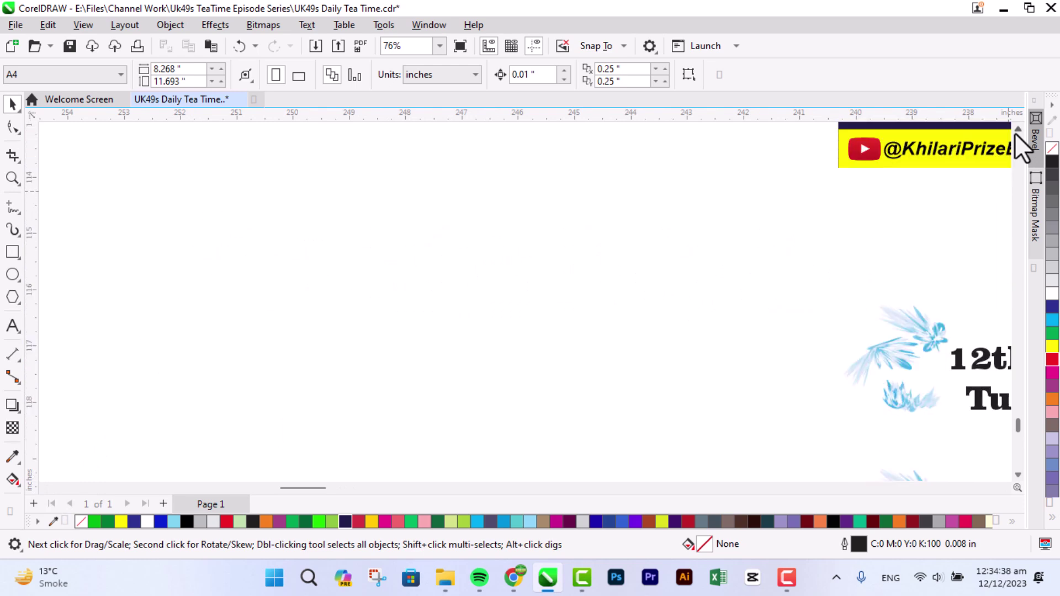
pyautogui.click(983, 386)
pyautogui.moveTo(853, 387); pyautogui.dragTo(150, 397)
pyautogui.doubleClick(296, 401)
pyautogui.moveTo(292, 400); pyautogui.dragTo(598, 409)
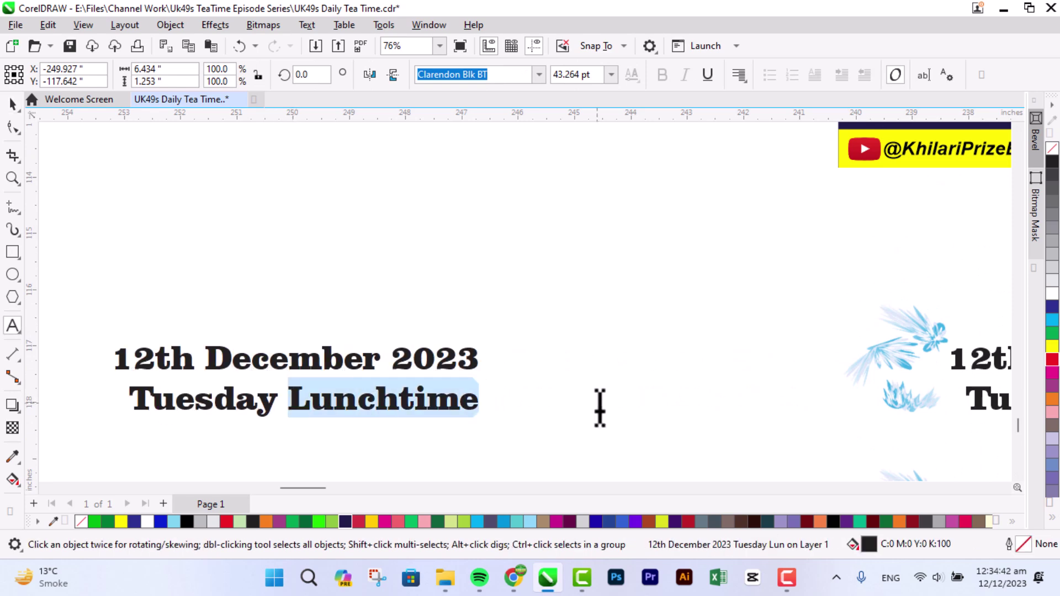
pyautogui.write('Teatime')
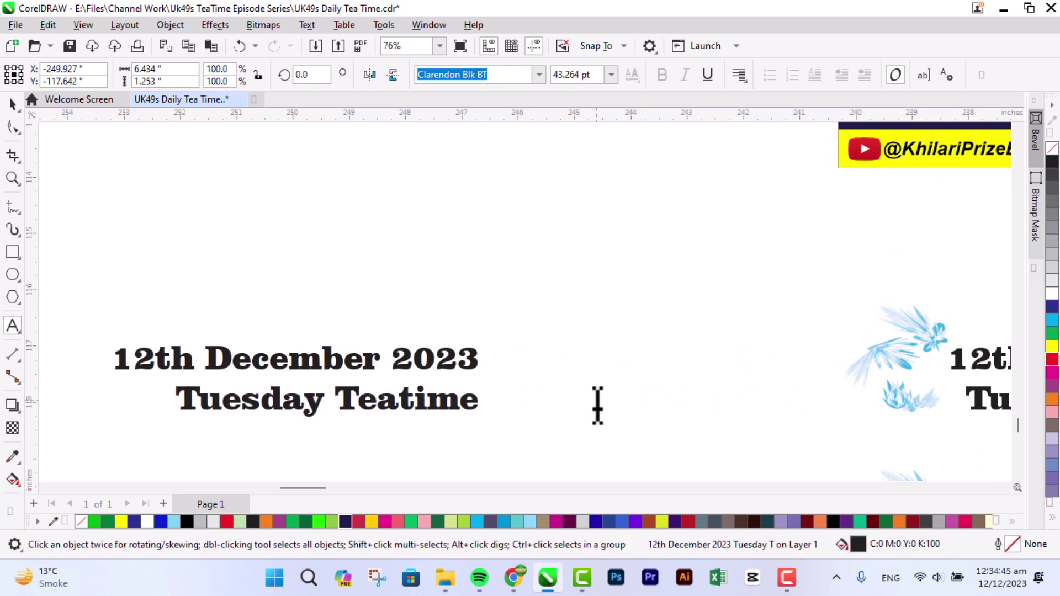
pyautogui.hotkey('ctrl', 'space')
# Set the paragraph alignment of the "12th December 2023 Tuesday Teatime" text to centre
pyautogui.click(740, 74)
pyautogui.click(737, 130)
pyautogui.click(76, 320)
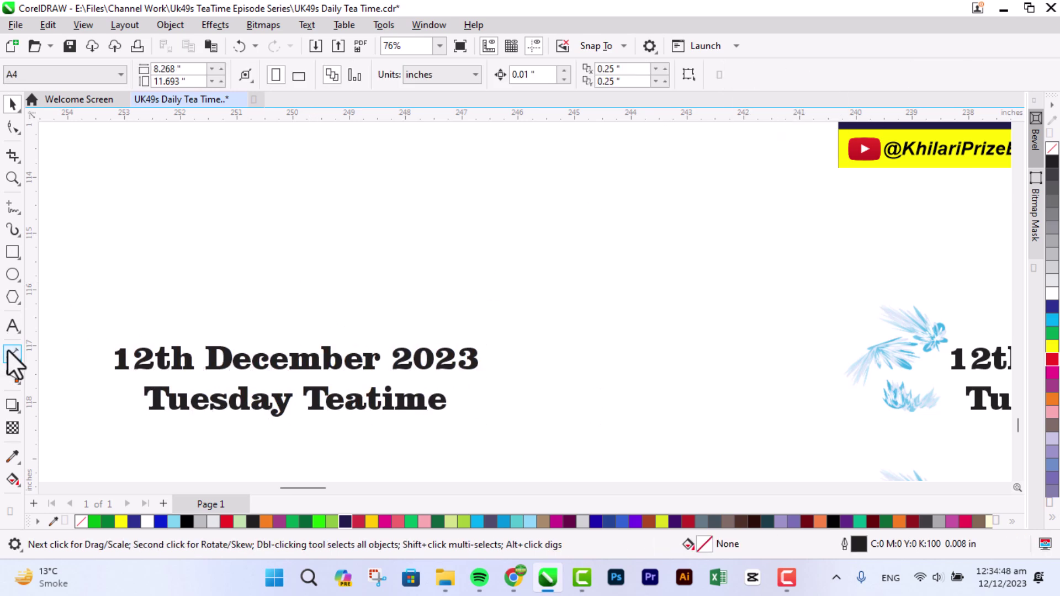
# Spray a multicoloured swirl ornament from the Brush Strokes category with Artistic Media beside the end of the Teatime date heading
pyautogui.click(12, 229)
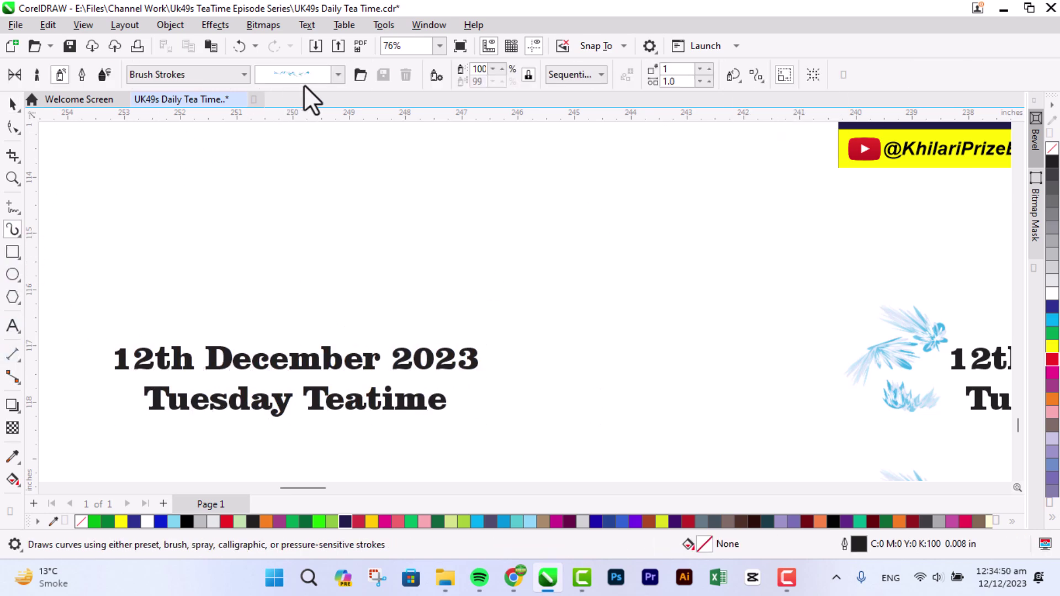
pyautogui.click(339, 75)
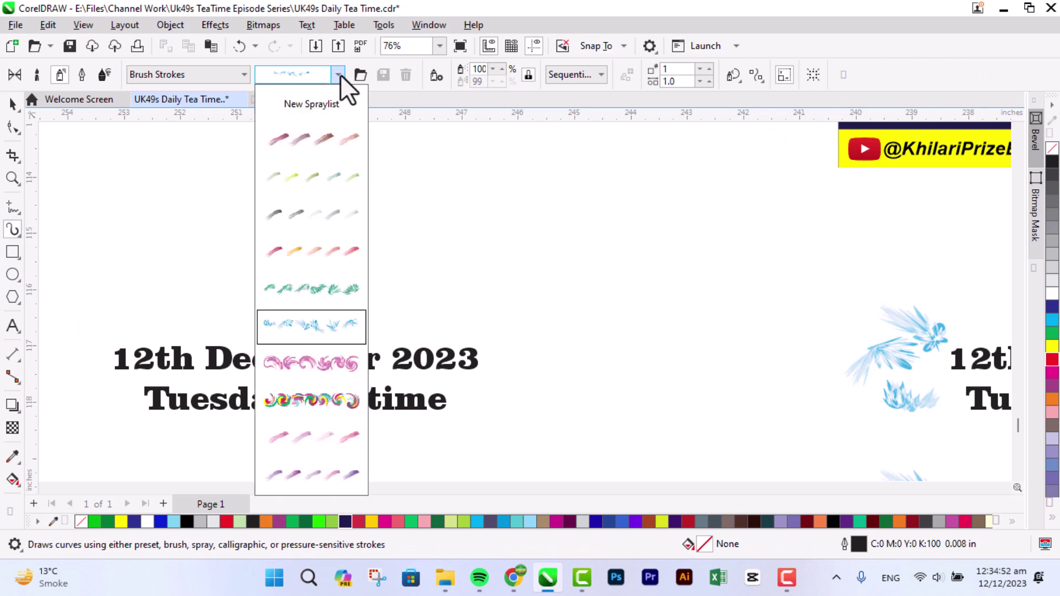
pyautogui.click(333, 397)
pyautogui.moveTo(484, 341)
pyautogui.mouseDown()
pyautogui.moveTo(509, 324)
pyautogui.moveTo(512, 359)
pyautogui.moveTo(483, 379)
pyautogui.moveTo(487, 409)
pyautogui.mouseUp()
pyautogui.press('space')
pyautogui.moveTo(530, 366); pyautogui.dragTo(548, 355)
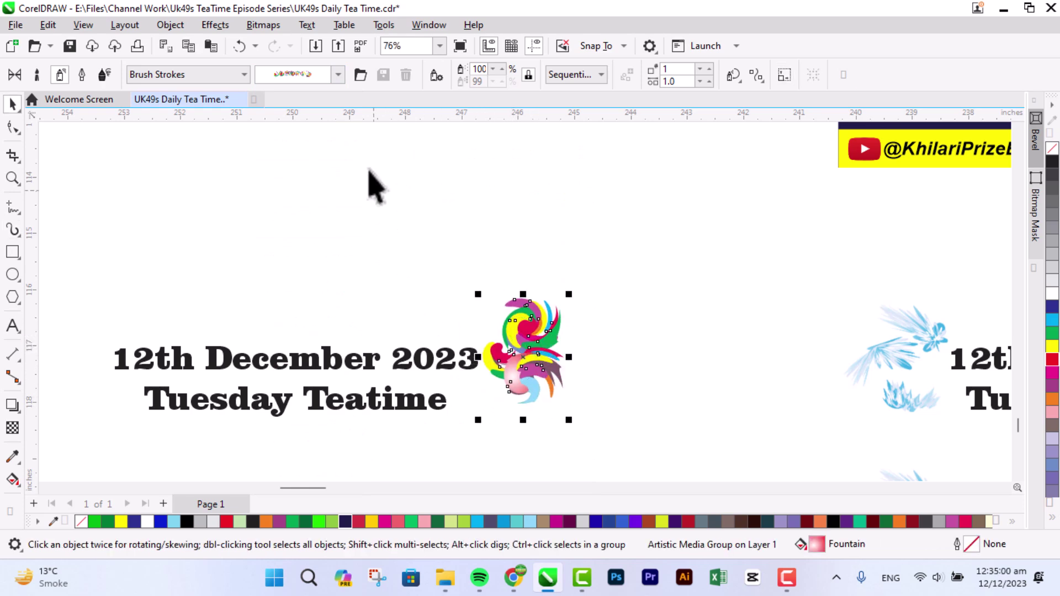
# Convert the swirl ornament to a 300 dpi RGB Color (24-bit) bitmap
pyautogui.click(279, 25)
pyautogui.click(282, 43)
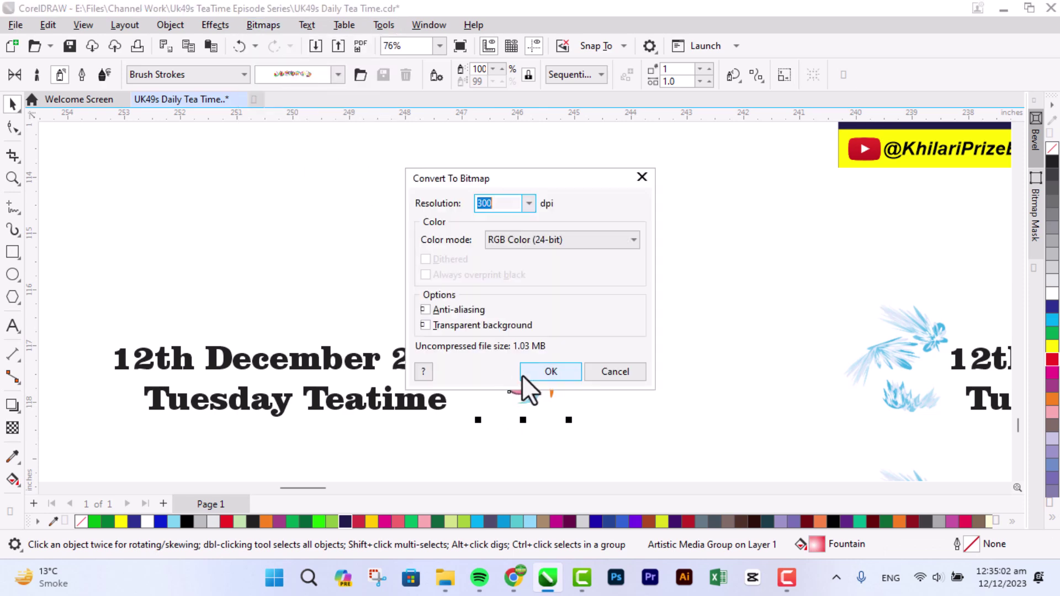
pyautogui.click(549, 372)
# Copy the swirl ornament to the start of the Teatime date heading and centre both ornaments vertically on the text
pyautogui.moveTo(544, 360); pyautogui.dragTo(94, 399)
pyautogui.keyDown('shift'); pyautogui.click(516, 371); pyautogui.keyUp('shift')
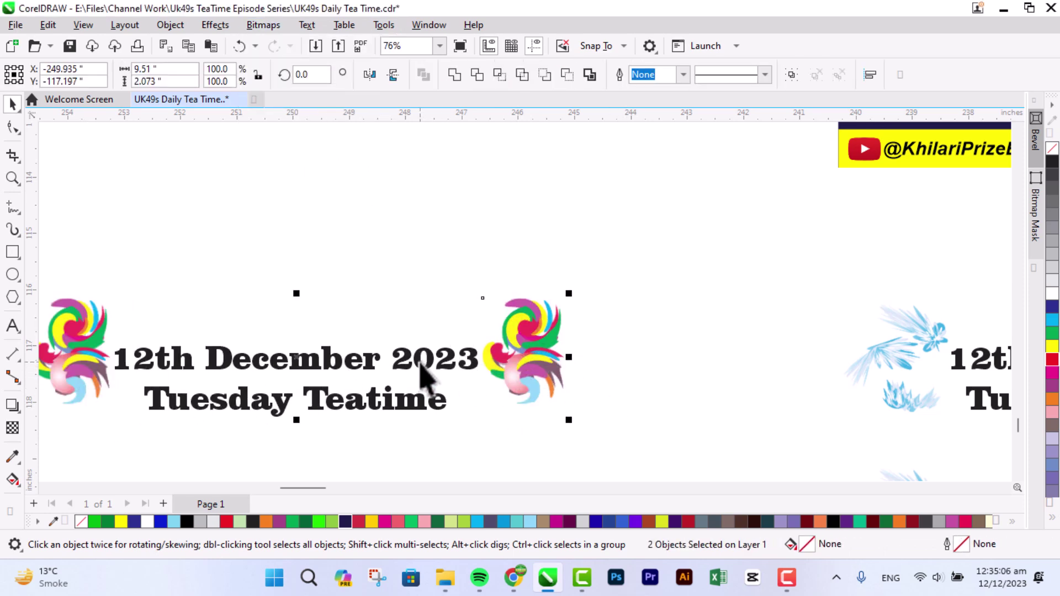
pyautogui.keyDown('shift'); pyautogui.click(422, 376); pyautogui.keyUp('shift')
pyautogui.click(44, 489)
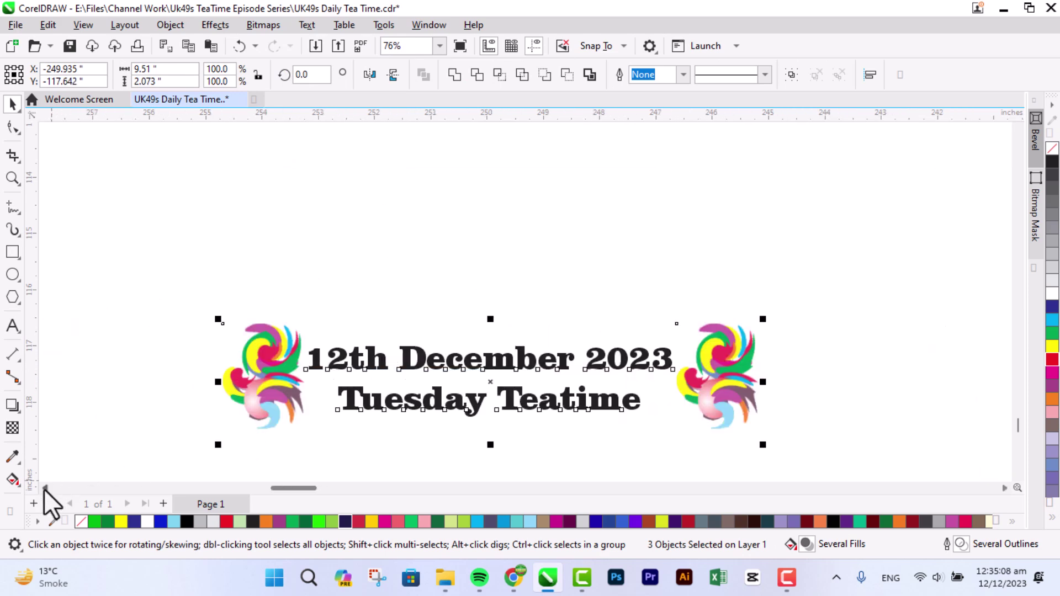
pyautogui.click(45, 489)
pyautogui.moveTo(516, 359); pyautogui.dragTo(475, 376)
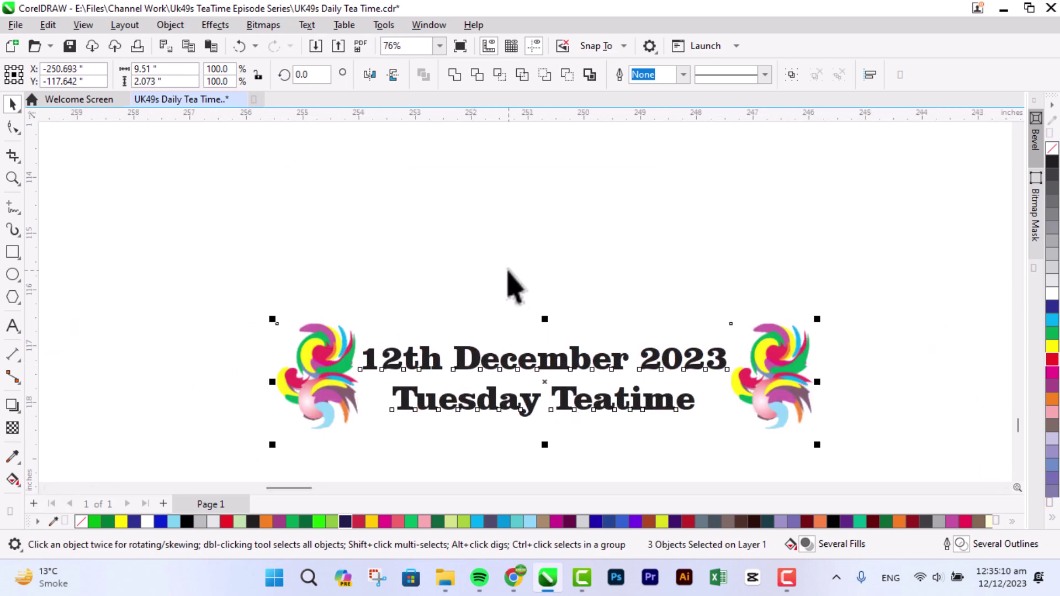
pyautogui.click(946, 473)
# Copy the Teatime date text into the empty space below and change the copy to "My 1# Idea for Tea"
pyautogui.click(1017, 476)
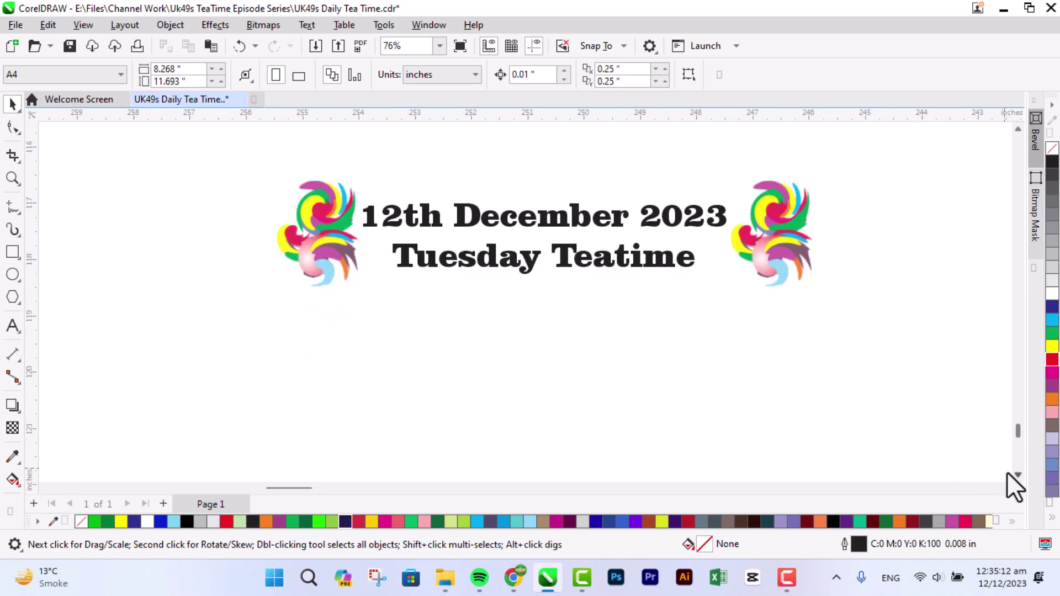
pyautogui.click(674, 218)
pyautogui.moveTo(674, 218); pyautogui.dragTo(674, 363)
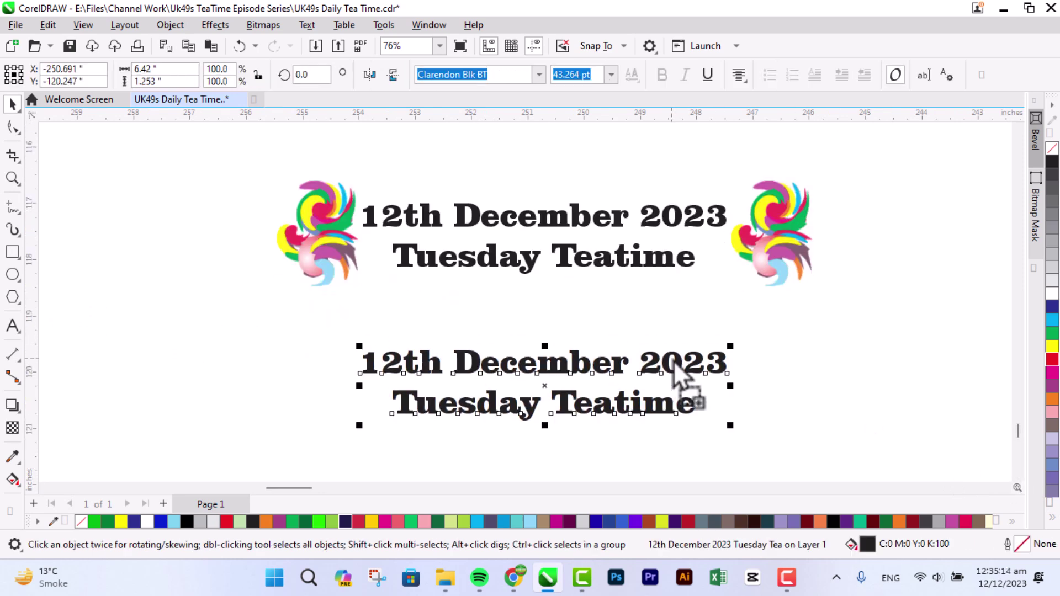
pyautogui.doubleClick(673, 360)
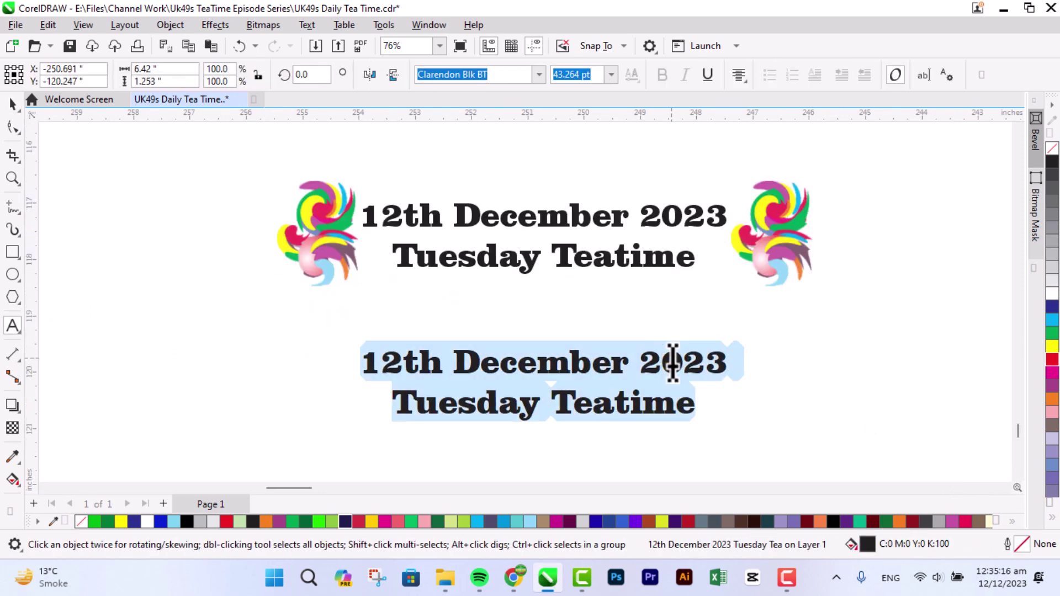
pyautogui.write('My 1')
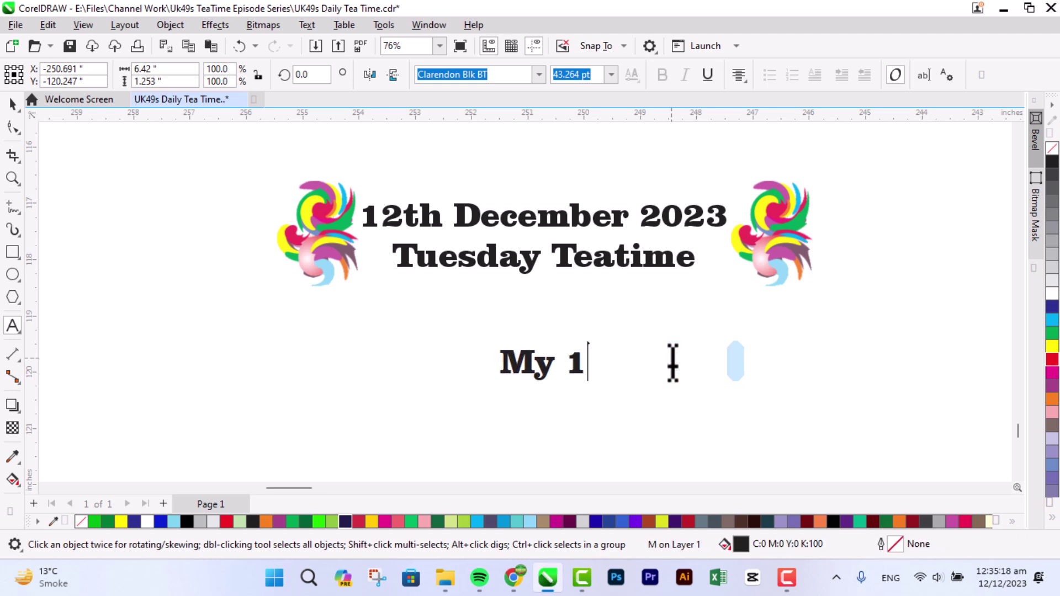
pyautogui.write('# ')
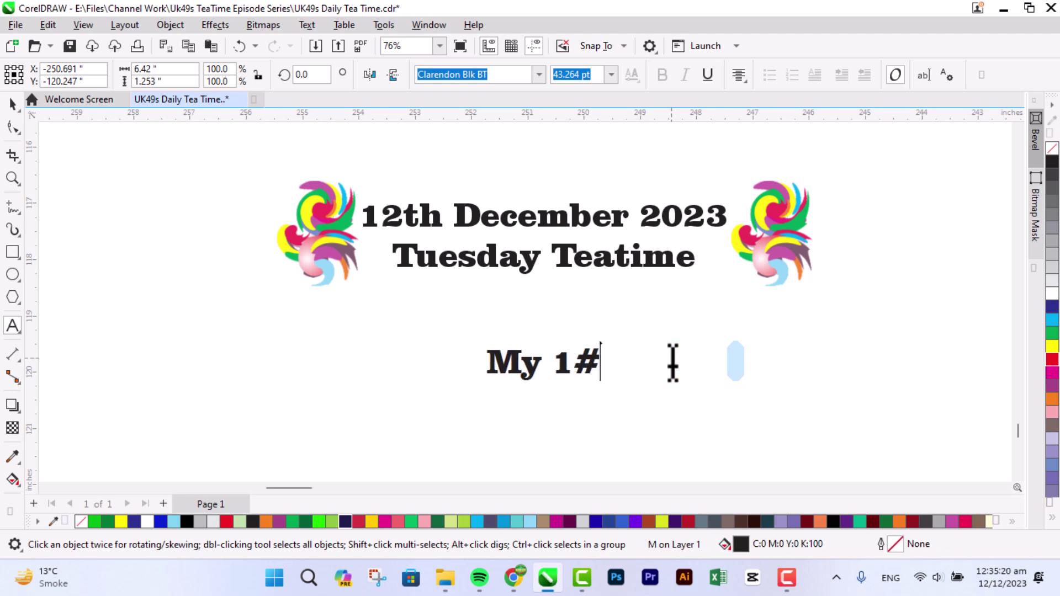
pyautogui.write('Idea')
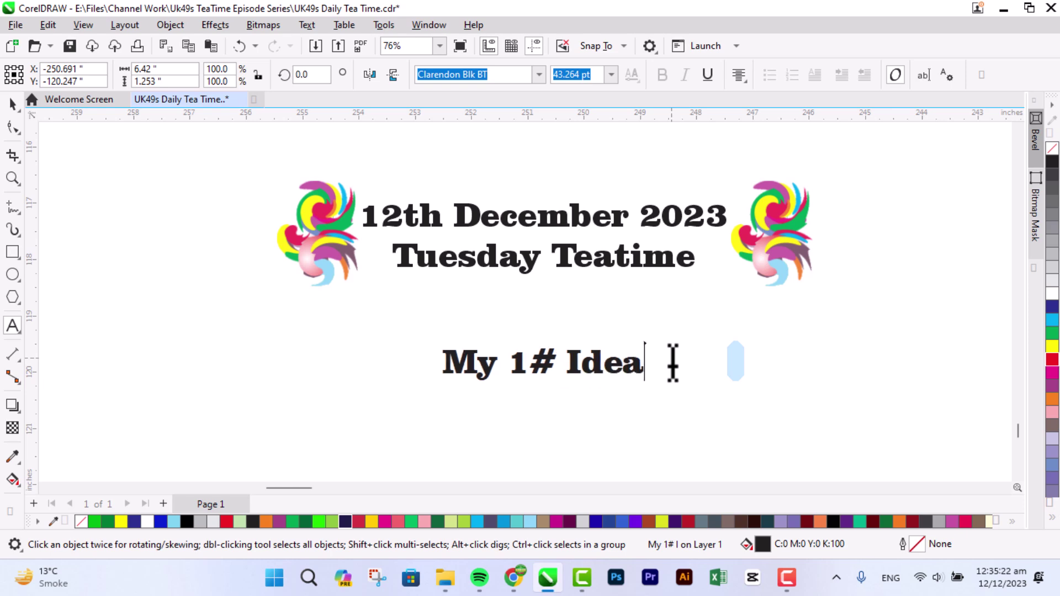
pyautogui.write(' for Tea')
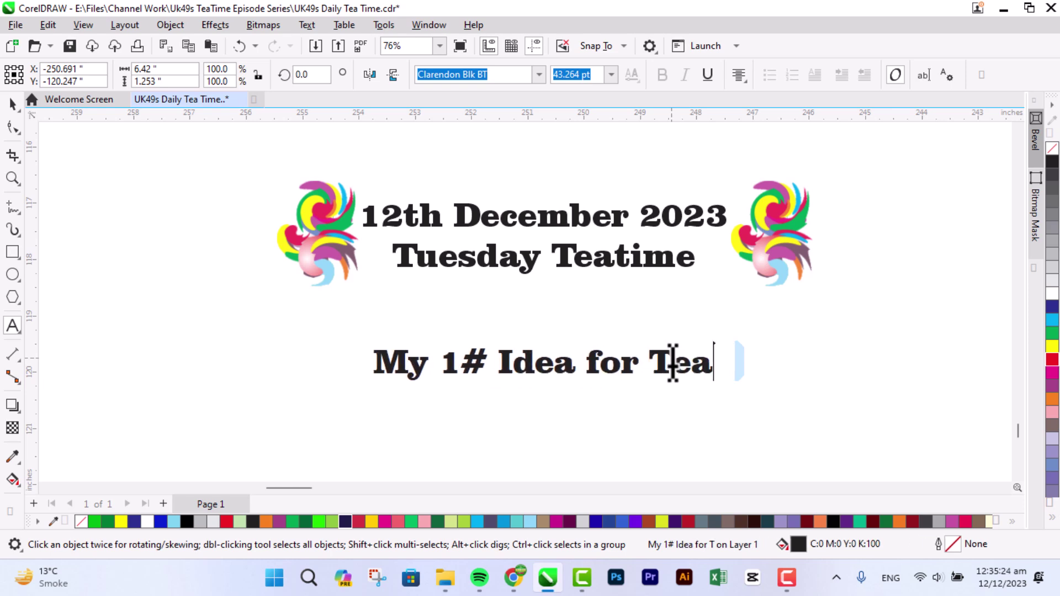
pyautogui.hotkey('ctrl', 'space')
# Duplicate the idea heading below itself, change the copy to "7-16-24-30-48" and enlarge it to match the heading's width
pyautogui.moveTo(504, 367); pyautogui.dragTo(509, 406)
pyautogui.doubleClick(508, 407)
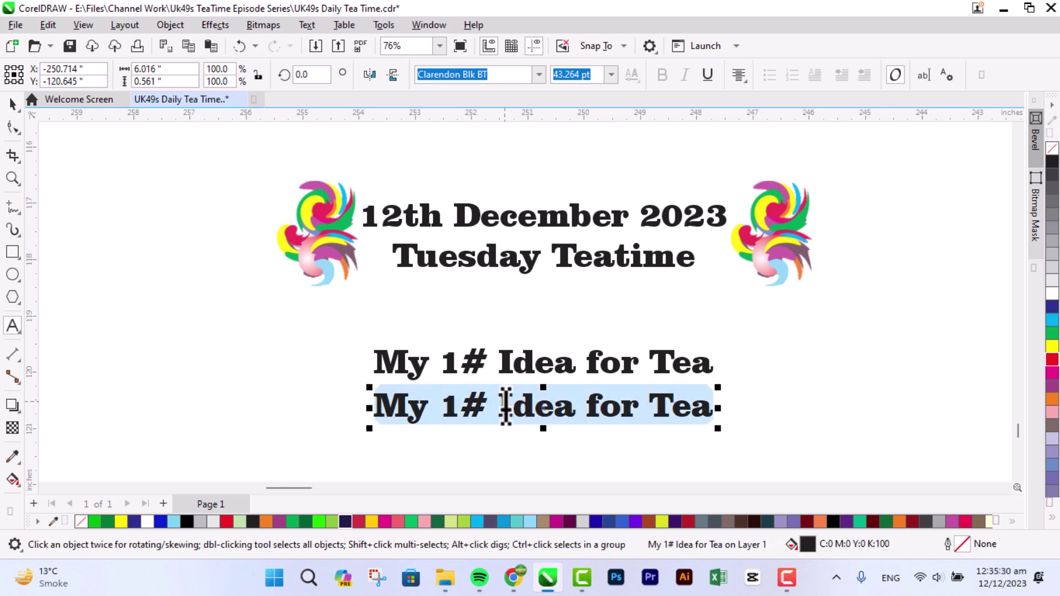
pyautogui.write('7')
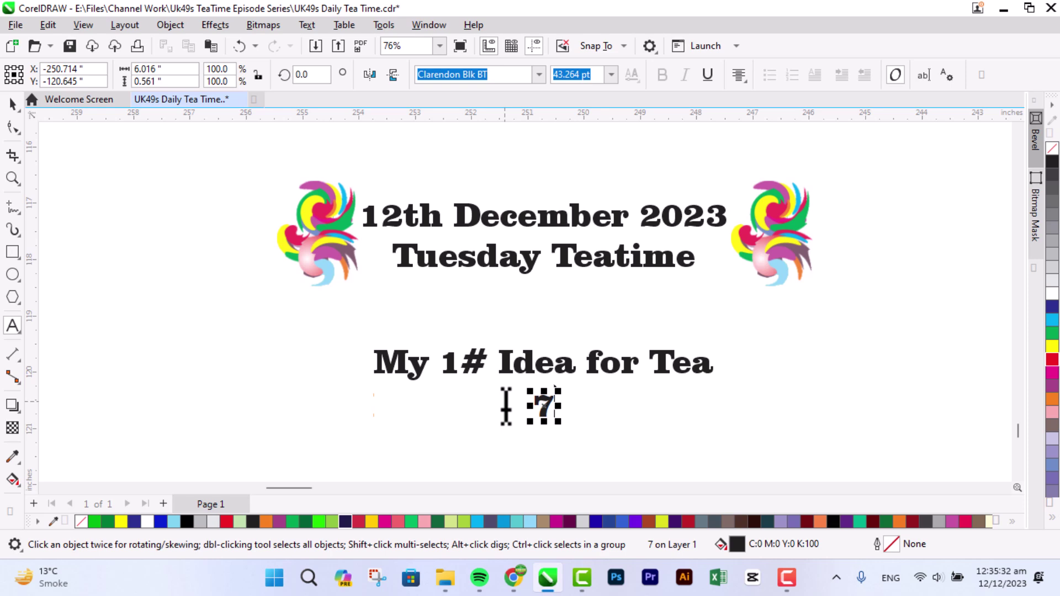
pyautogui.write('-16-')
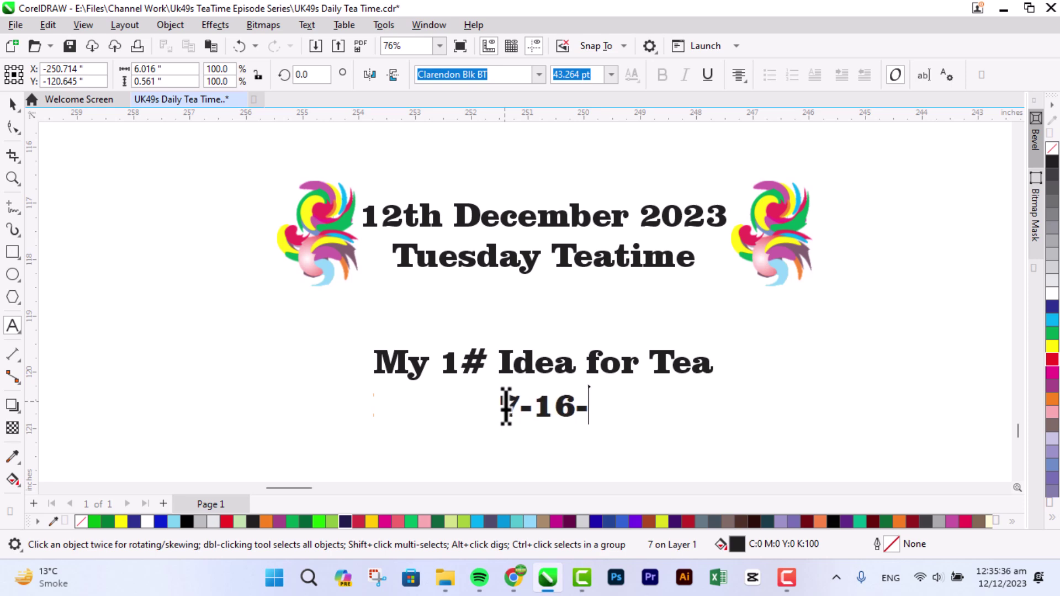
pyautogui.write('24')
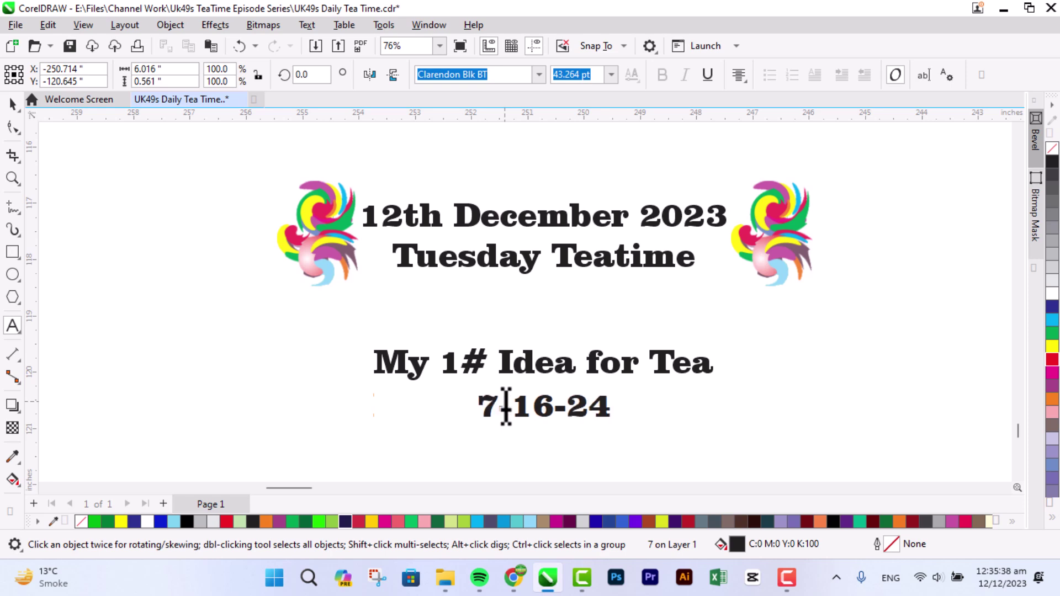
pyautogui.write('-30')
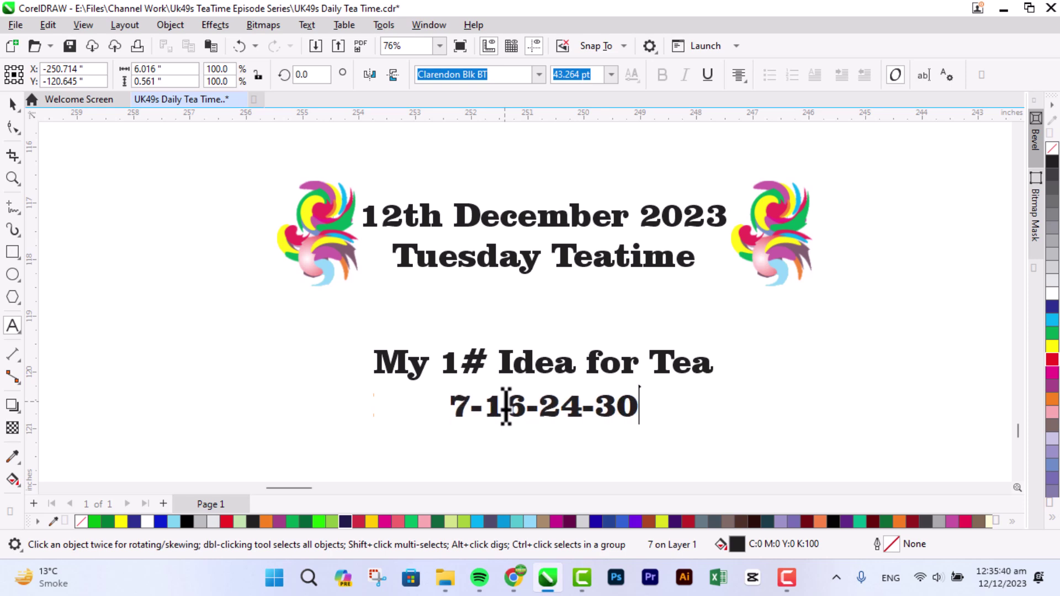
pyautogui.write('-48')
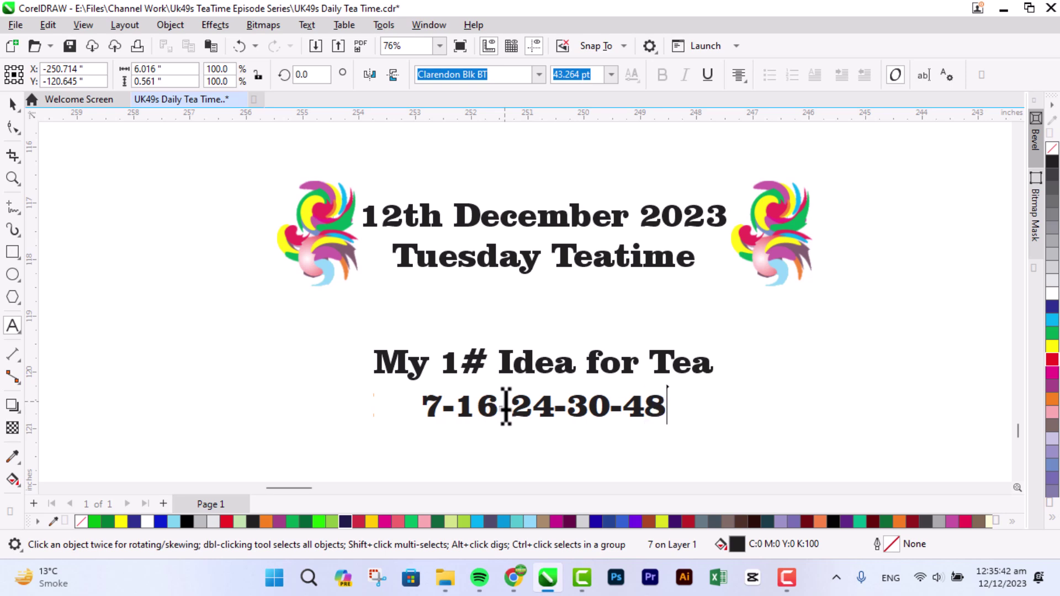
pyautogui.hotkey('ctrl', 'space')
pyautogui.moveTo(674, 431); pyautogui.dragTo(718, 433)
# Copy the swirl ornament from the end of the date heading to the 1# idea block and rotate the copy by about 19.8 degrees
pyautogui.moveTo(799, 232)
pyautogui.mouseDown()
pyautogui.moveTo(796, 393)
pyautogui.moveTo(795, 371)
pyautogui.mouseUp()
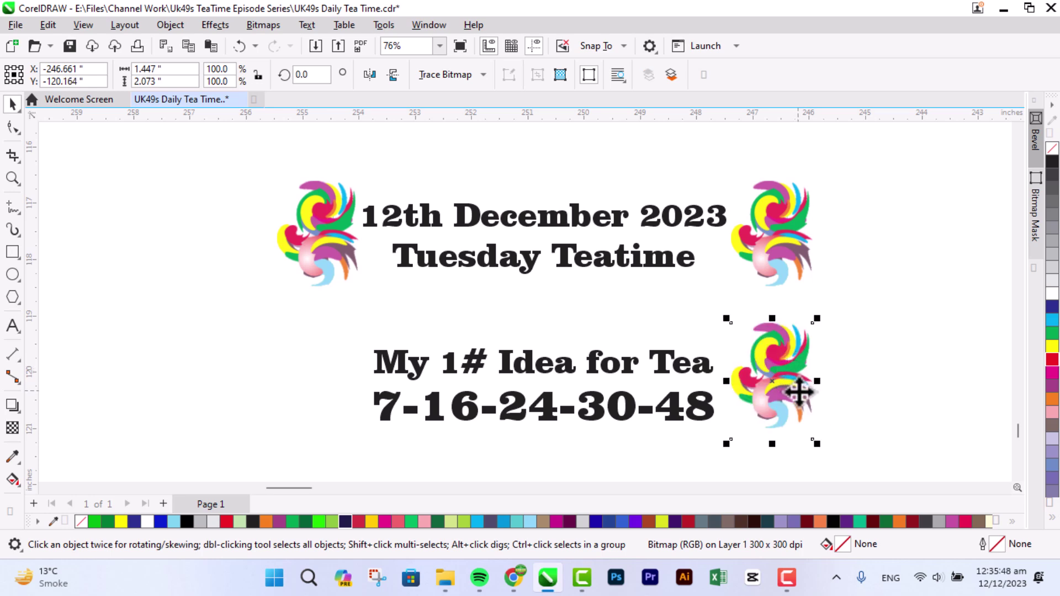
pyautogui.click(798, 381)
pyautogui.moveTo(818, 448); pyautogui.dragTo(859, 438)
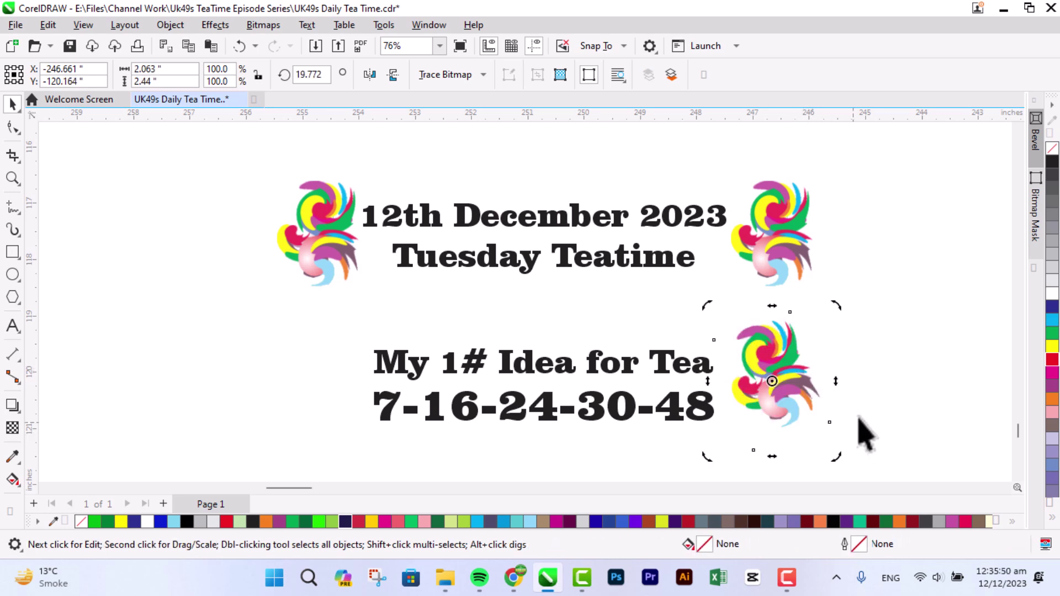
pyautogui.click(800, 396)
pyautogui.moveTo(800, 396)
pyautogui.mouseDown()
pyautogui.moveTo(805, 422)
pyautogui.moveTo(793, 403)
pyautogui.mouseUp()
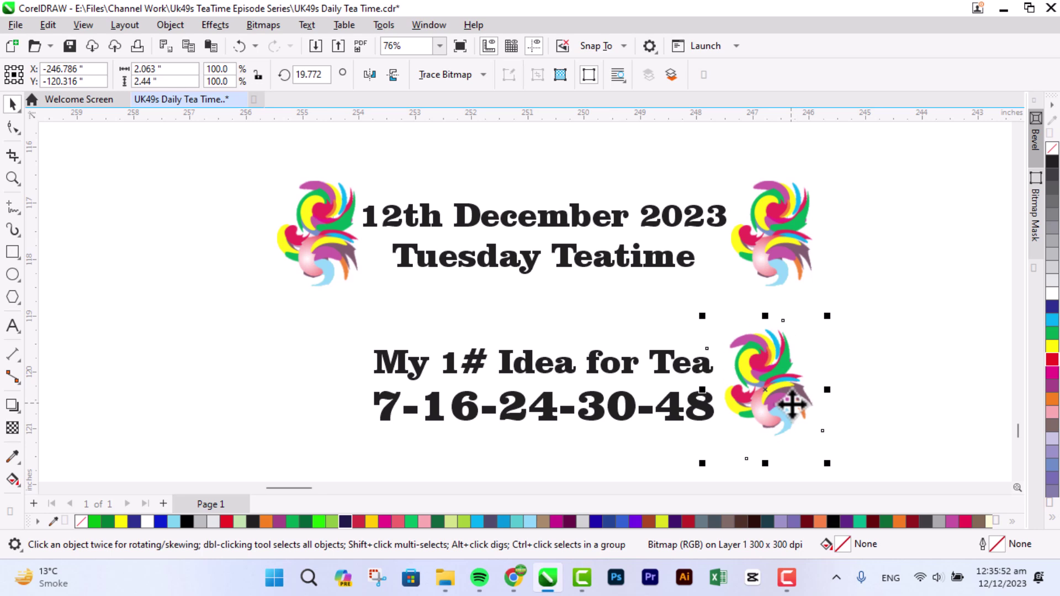
# Fade the outer side of the rotated ornament with a gradient transparency and place a mirrored copy at the opposite end of the 1# block
pyautogui.click(13, 428)
pyautogui.scroll(4, 780, 403)
pyautogui.moveTo(773, 381); pyautogui.dragTo(367, 369)
pyautogui.press('space')
pyautogui.scroll(-5, 742, 358)
# Group the two faded ornaments and position the group vertically so it flanks both text lines of the 1# idea block evenly
pyautogui.keyDown('shift'); pyautogui.click(750, 362); pyautogui.keyUp('shift')
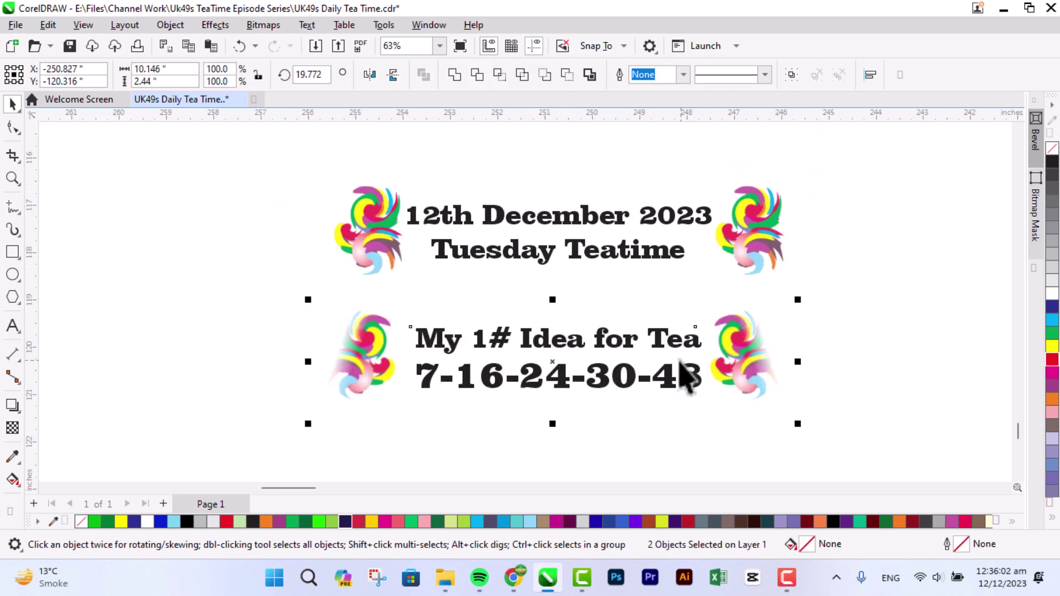
pyautogui.hotkey('ctrl', 'g')
pyautogui.keyDown('shift'); pyautogui.click(618, 345); pyautogui.keyUp('shift')
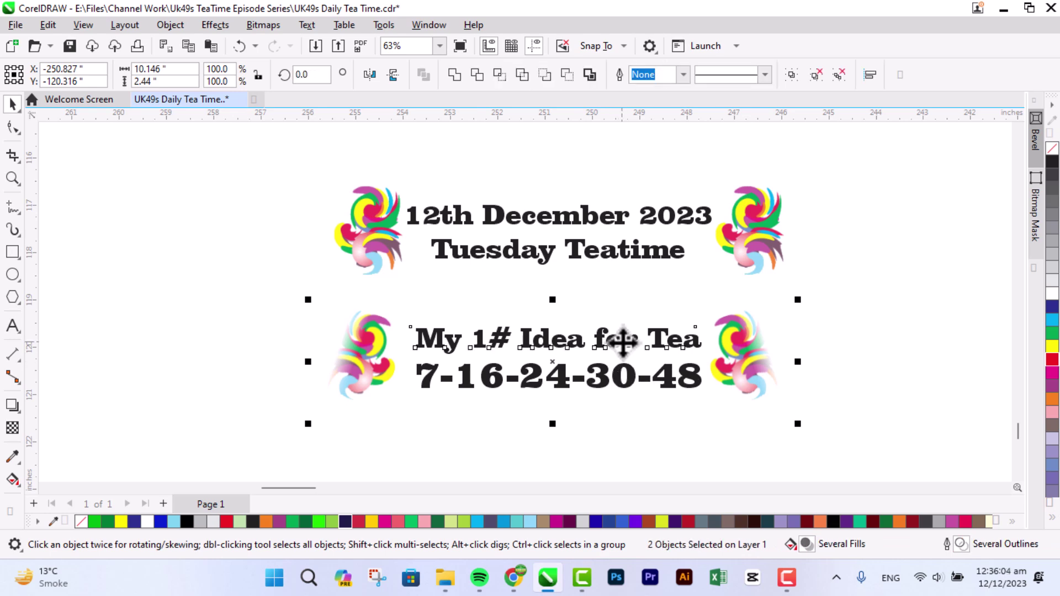
pyautogui.moveTo(625, 343); pyautogui.dragTo(623, 342)
pyautogui.hotkey('ctrl', 'z')
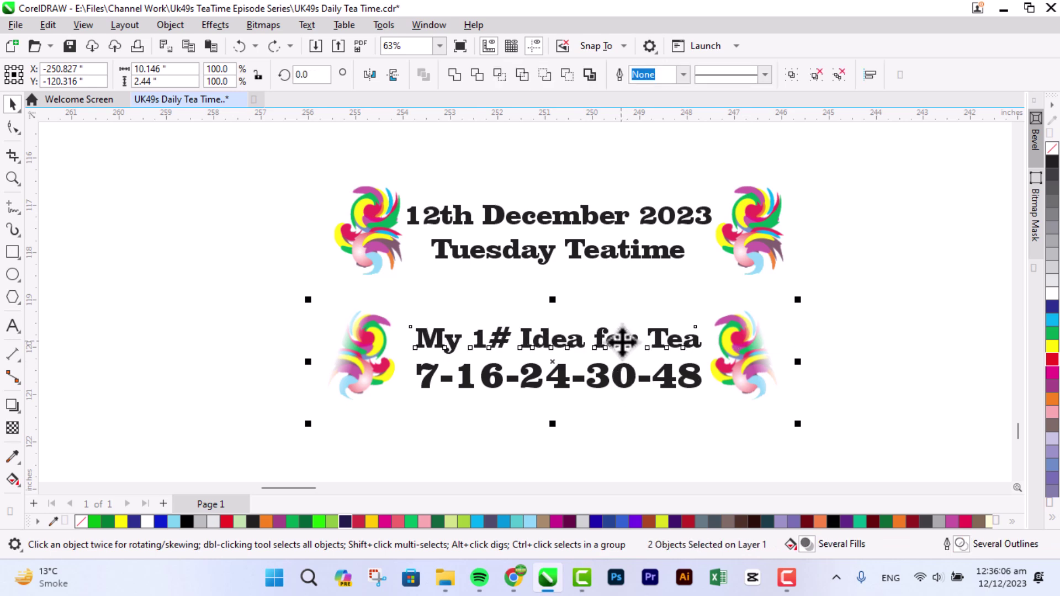
pyautogui.hotkey('ctrl', 'shift', 'z')
pyautogui.click(379, 370)
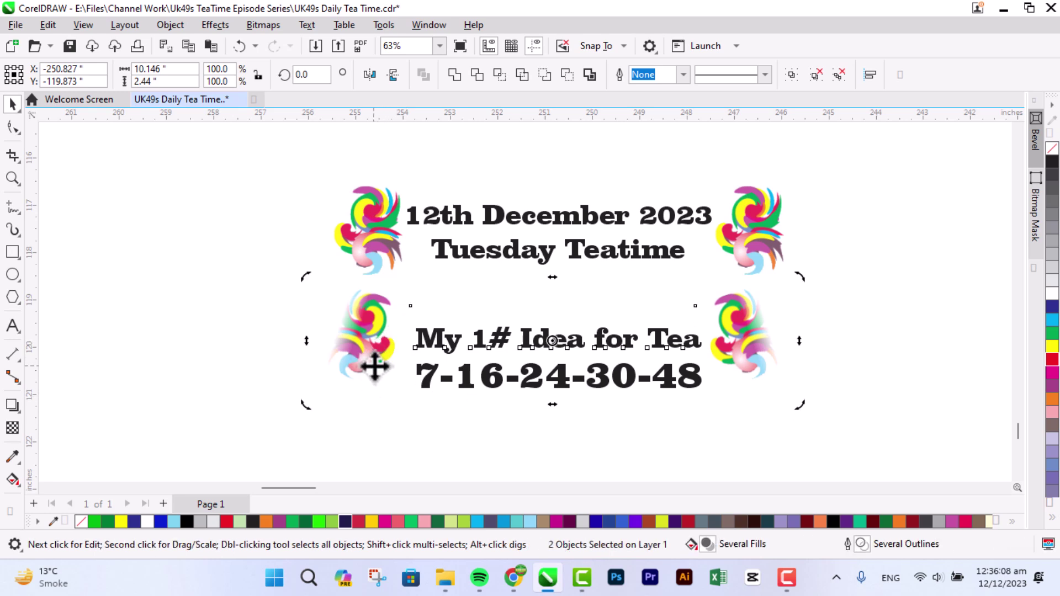
pyautogui.click(383, 399)
pyautogui.moveTo(362, 360); pyautogui.dragTo(366, 374)
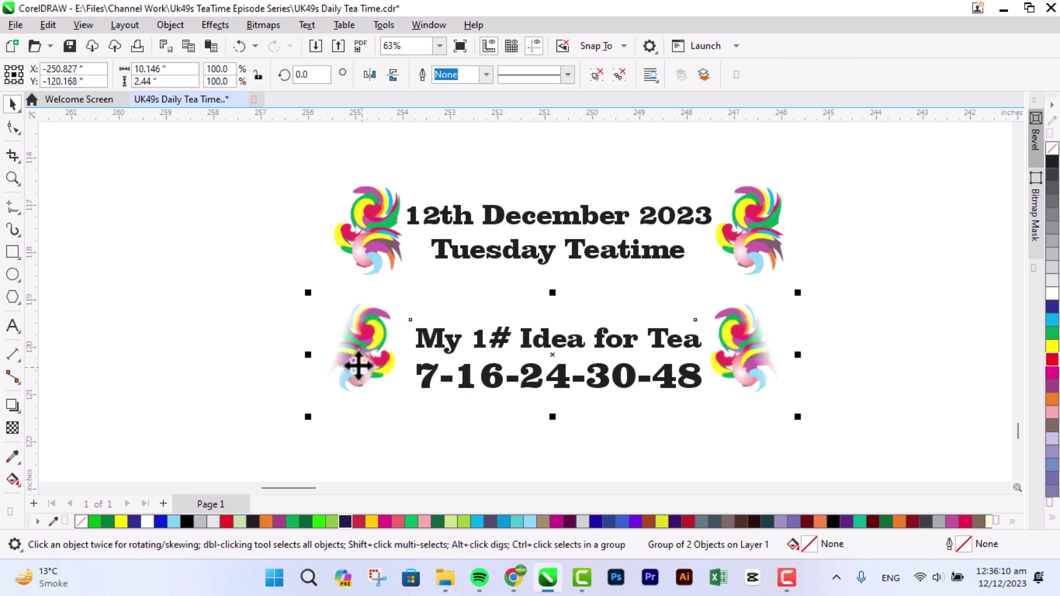
# Copy the whole 1# idea block with its ornaments straight down, leaving a clear gap beneath the original
pyautogui.moveTo(248, 280); pyautogui.dragTo(862, 449)
pyautogui.moveTo(736, 321); pyautogui.dragTo(738, 452)
pyautogui.click(1017, 473)
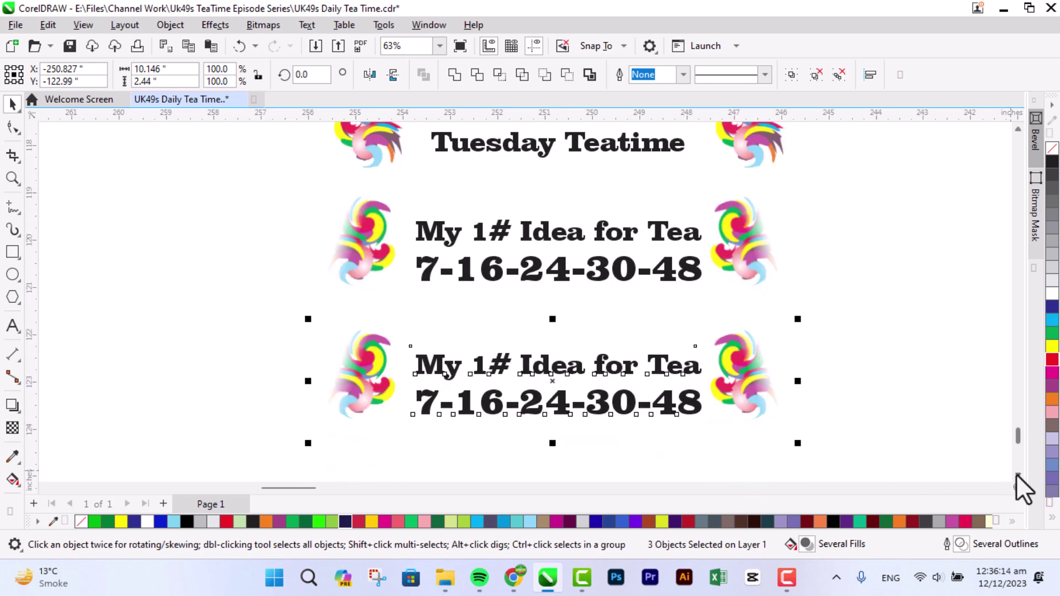
pyautogui.moveTo(760, 332); pyautogui.dragTo(736, 379)
# Change the heading of the copied block to "My 2# Idea for Tea"
pyautogui.scroll(3, 736, 378)
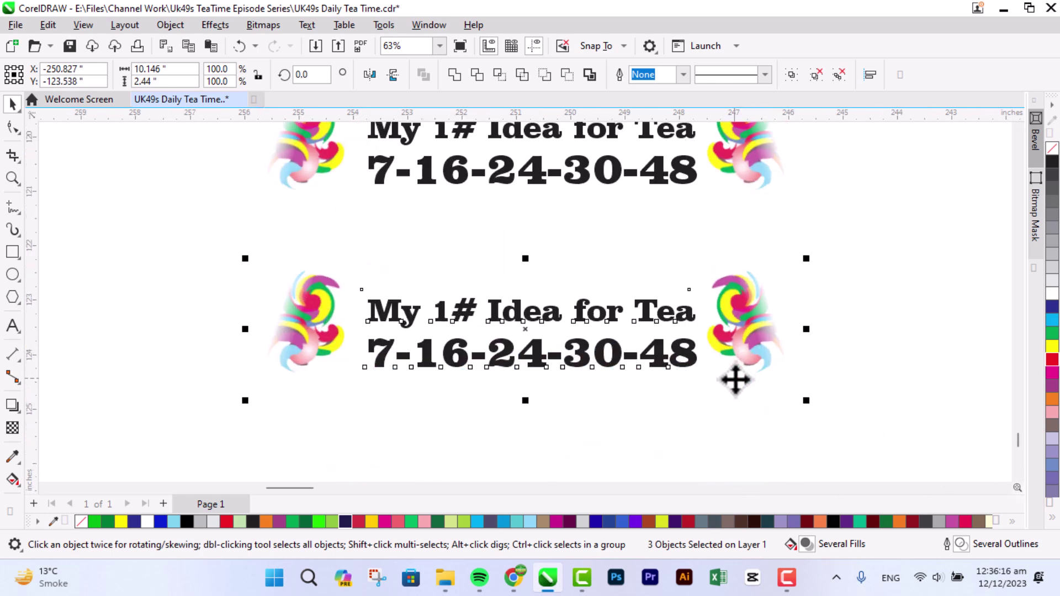
pyautogui.click(360, 320)
pyautogui.click(355, 305)
pyautogui.doubleClick(351, 302)
pyautogui.moveTo(352, 303); pyautogui.dragTo(338, 305)
pyautogui.write('2')
pyautogui.press('Escape')
# Replace the number line under the "My 2# Idea for Tea" heading with 41-12-26-33-5
pyautogui.click(355, 341)
pyautogui.doubleClick(357, 354)
pyautogui.hotkey('ctrl', 'a')
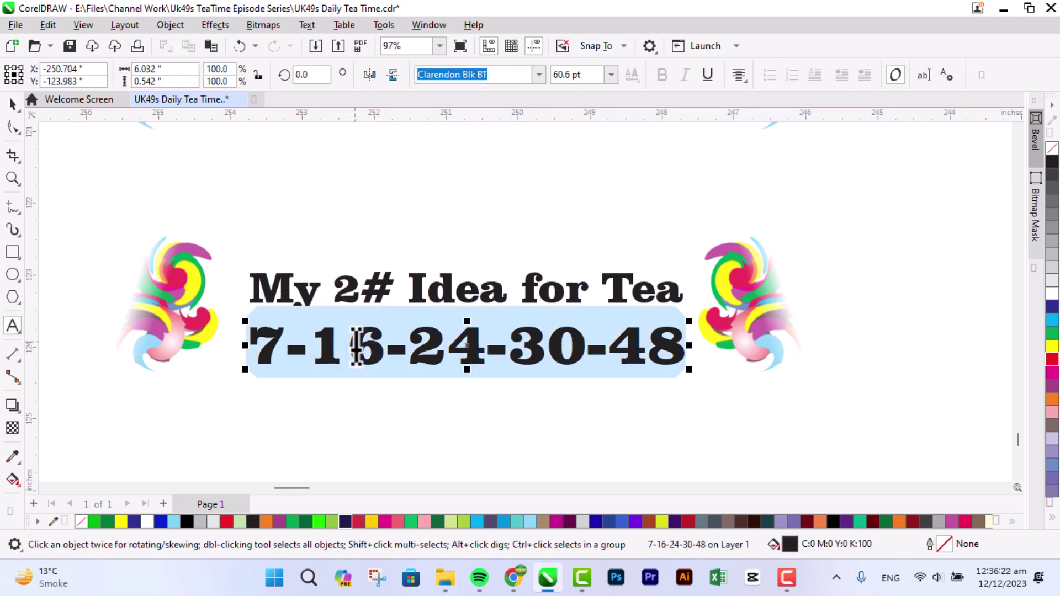
pyautogui.write('41-')
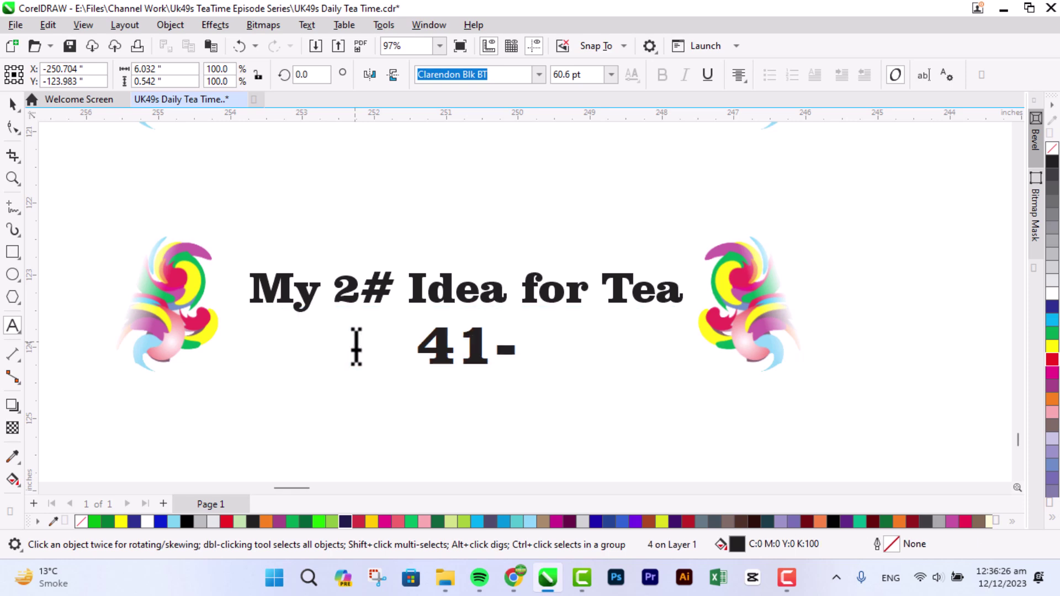
pyautogui.write('12')
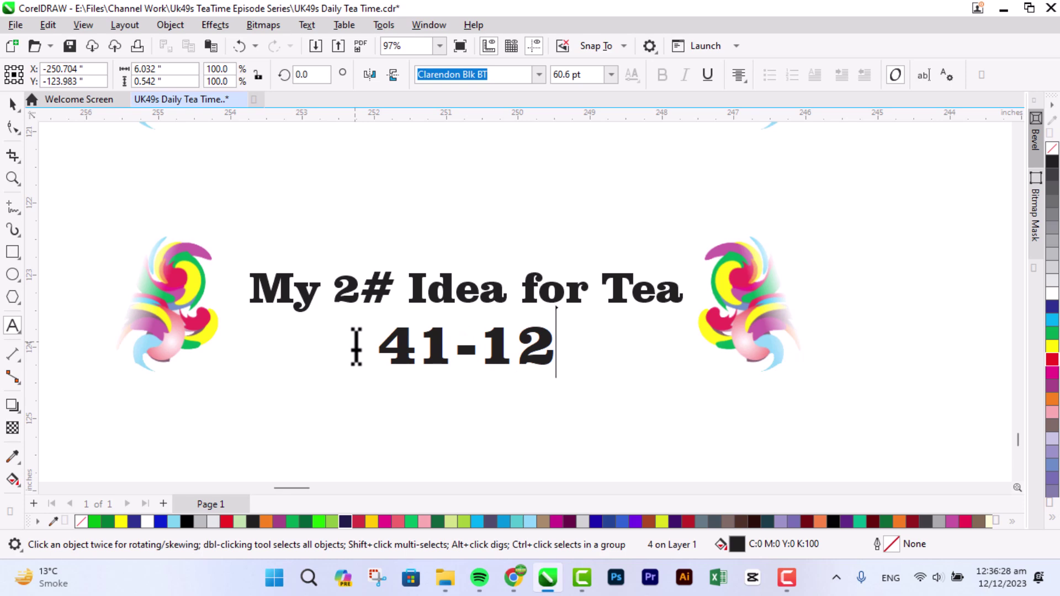
pyautogui.write('-')
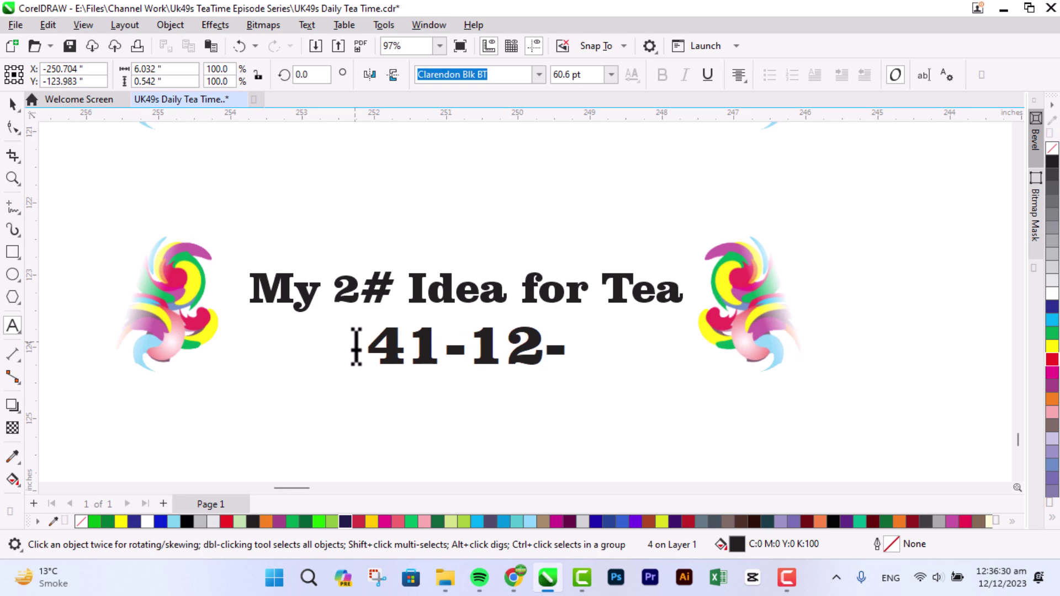
pyautogui.write('2')
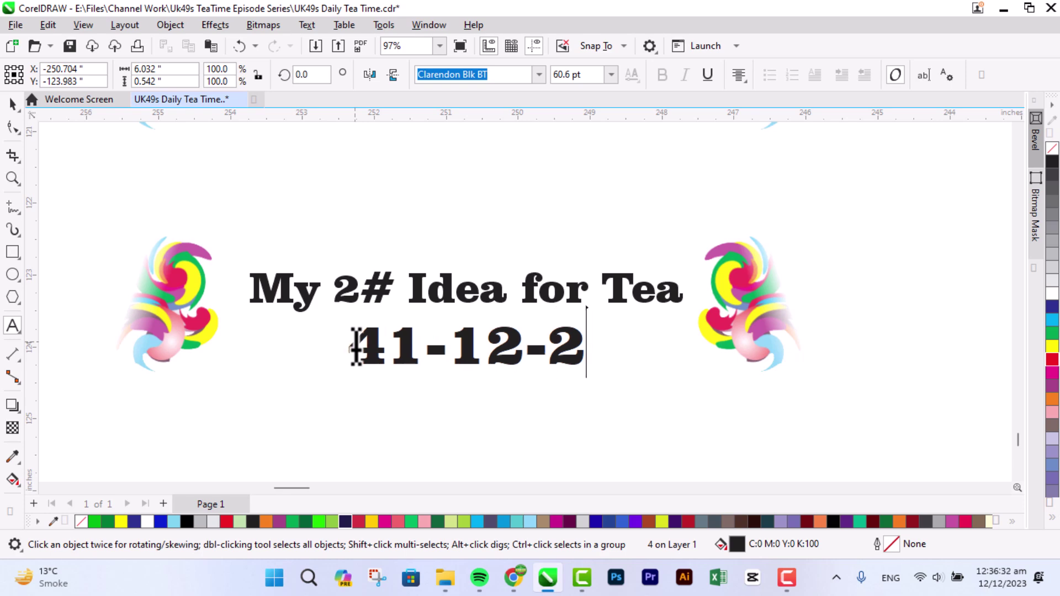
pyautogui.write('6-')
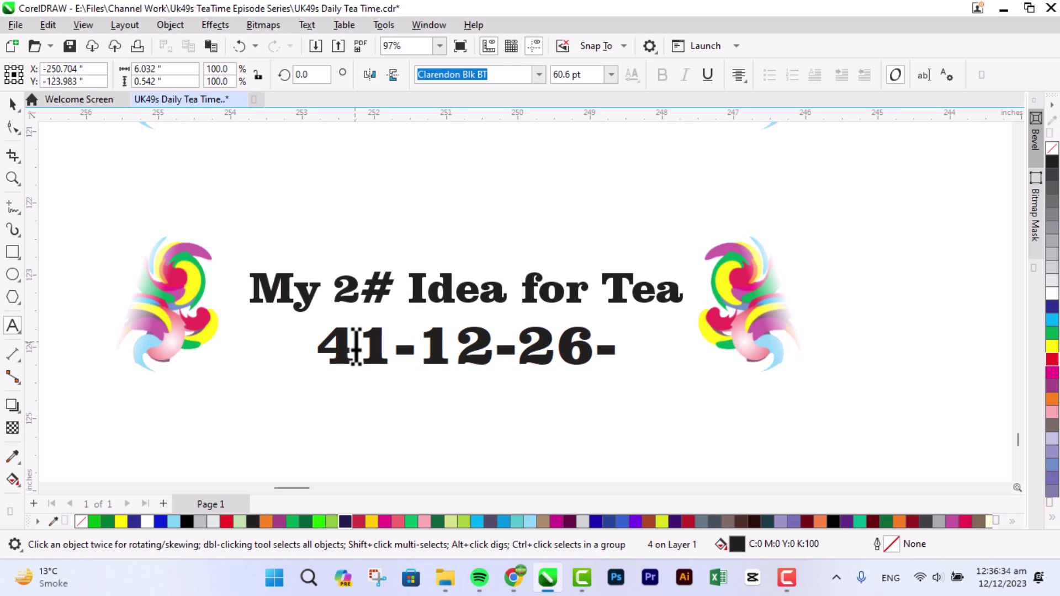
pyautogui.write('33-')
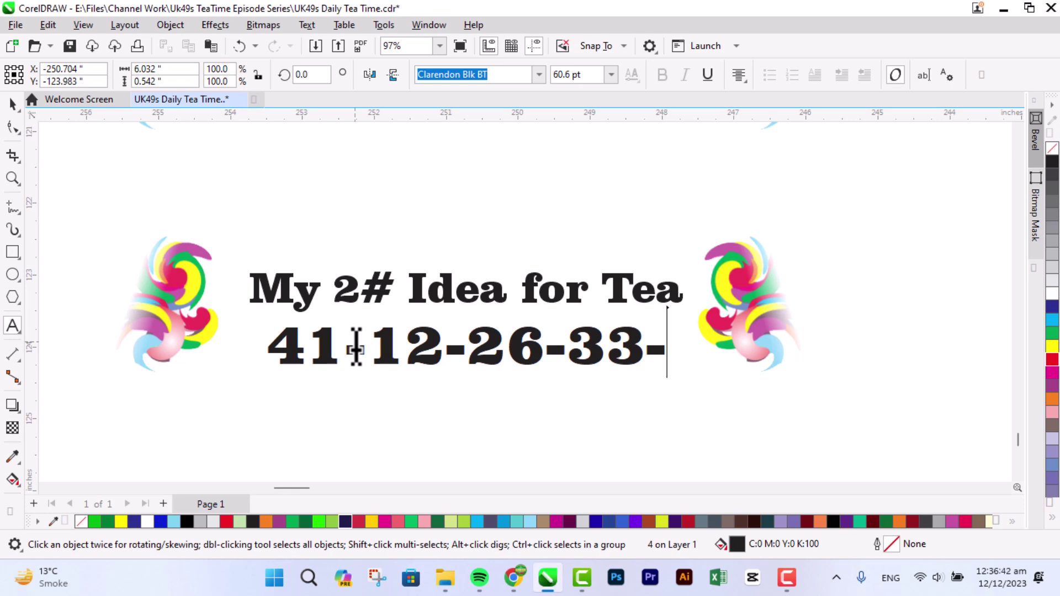
pyautogui.write('5')
pyautogui.hotkey('ctrl', 'space')
# Copy the whole 2# idea block with its ornaments straight down, leaving a clear gap beneath the original
pyautogui.moveTo(78, 173); pyautogui.dragTo(1012, 473)
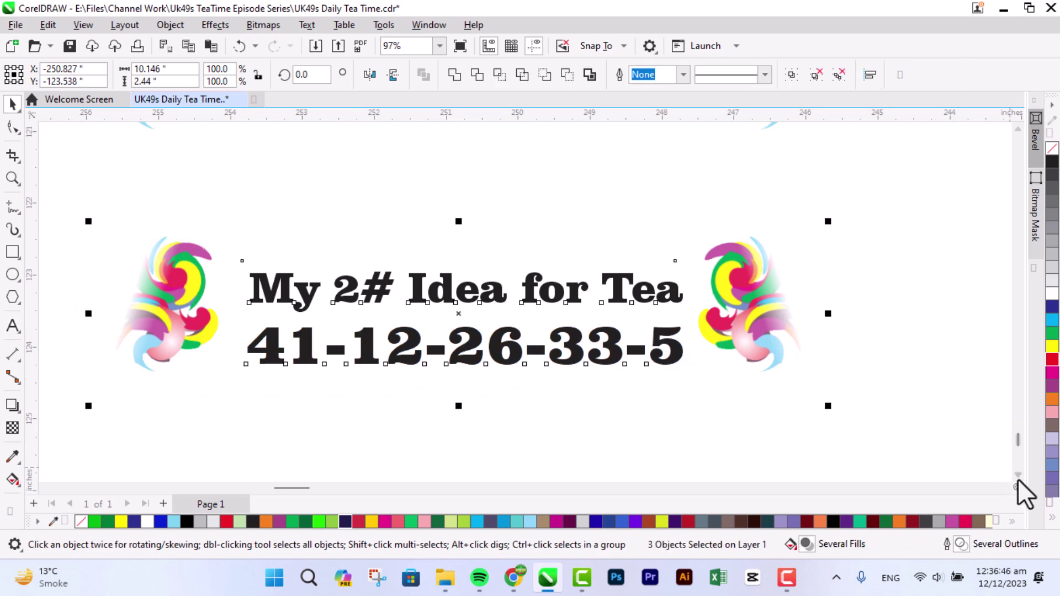
pyautogui.scroll(-5, 1021, 476)
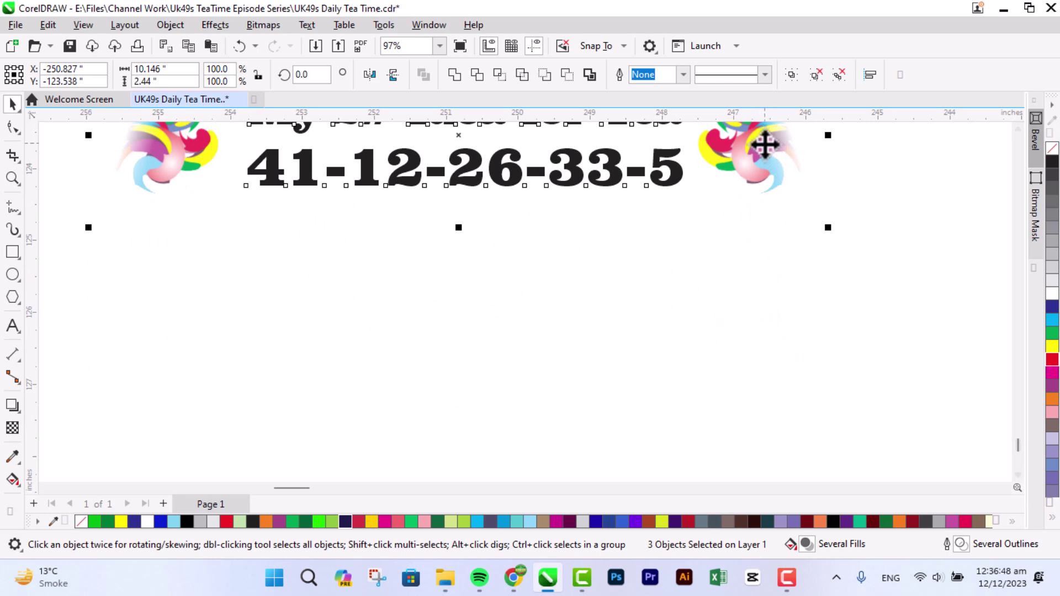
pyautogui.moveTo(765, 145); pyautogui.dragTo(799, 422)
pyautogui.click(942, 431)
# Change the heading of the lowest copied block to "My 3# Idea for Tea"
pyautogui.scroll(-4, 1016, 476)
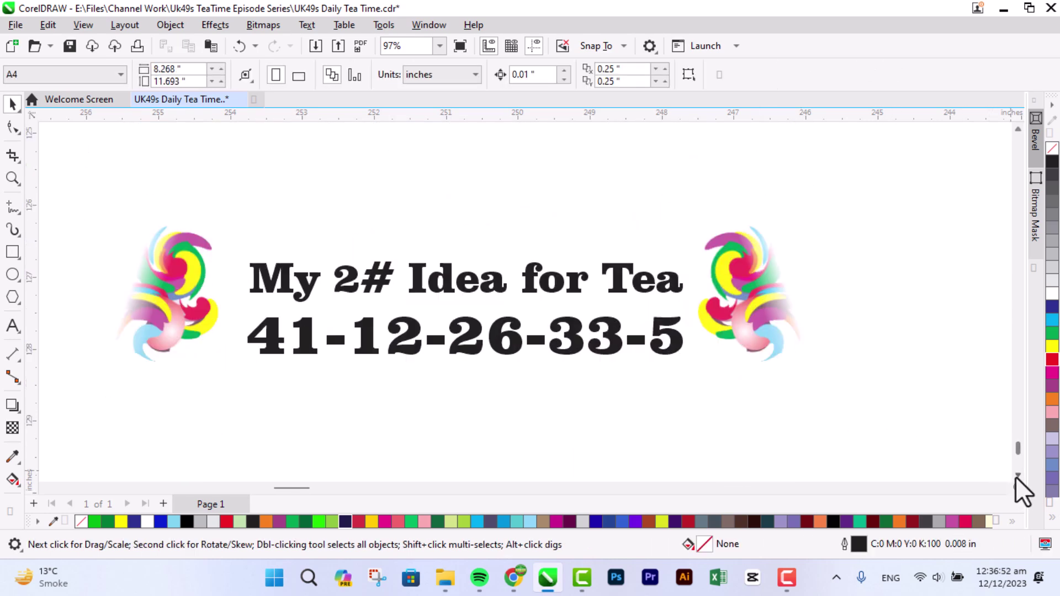
pyautogui.doubleClick(355, 246)
pyautogui.moveTo(350, 248); pyautogui.dragTo(339, 254)
pyautogui.write('3')
pyautogui.hotkey('ctrl', 'space')
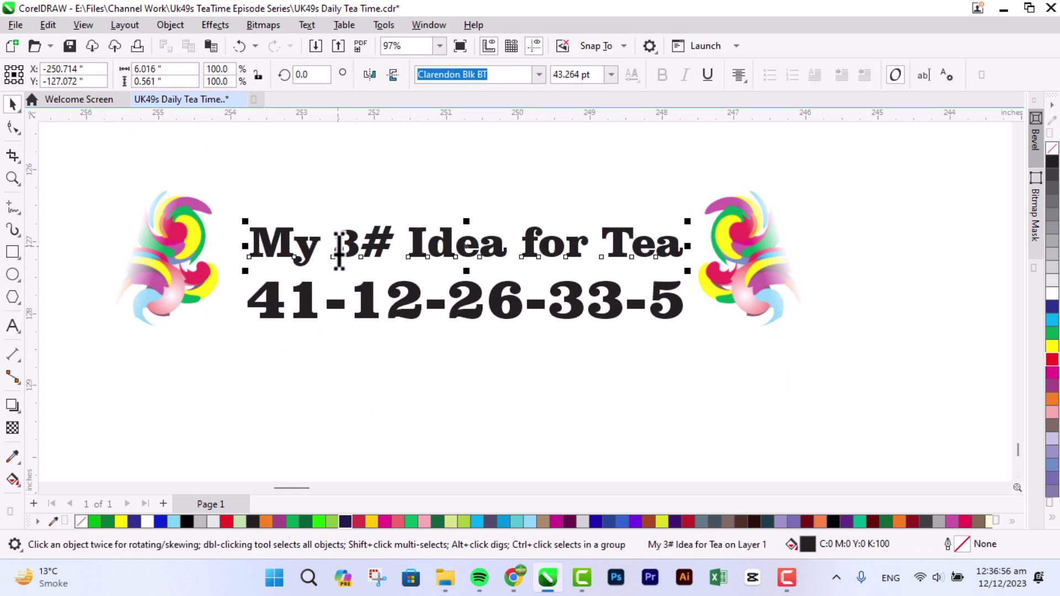
# Replace the number line under the "My 3# Idea for Tea" heading with 44-38-29-14-4
pyautogui.doubleClick(398, 312)
pyautogui.hotkey('ctrl', 'a')
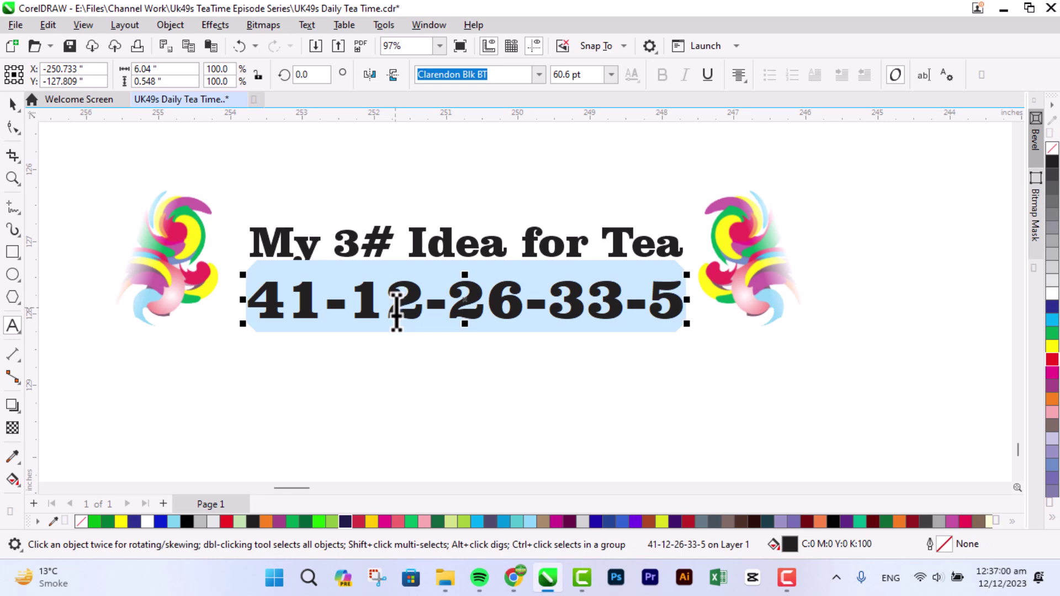
pyautogui.write('44-')
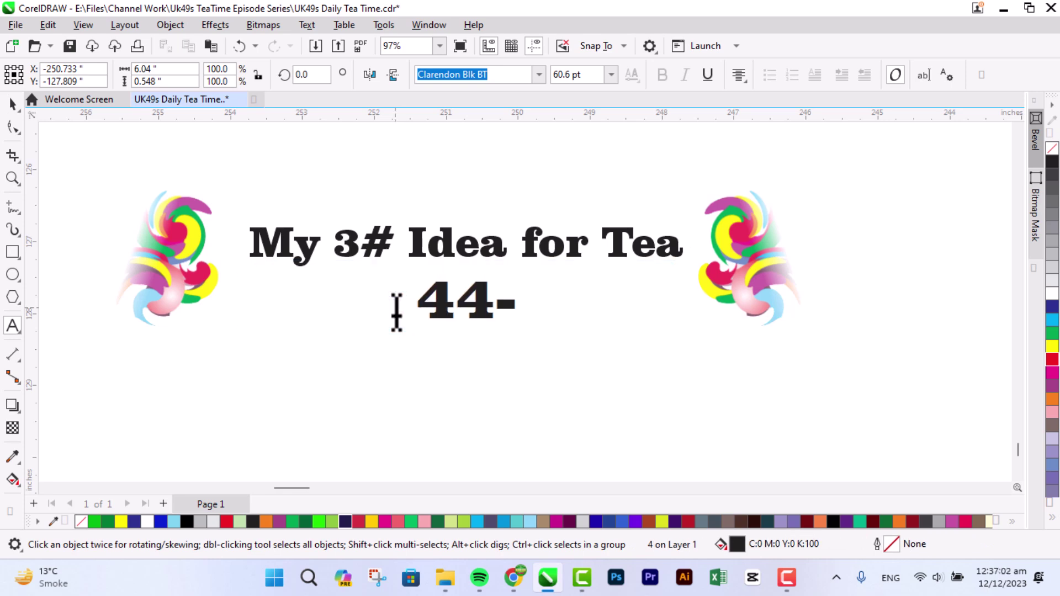
pyautogui.write('3')
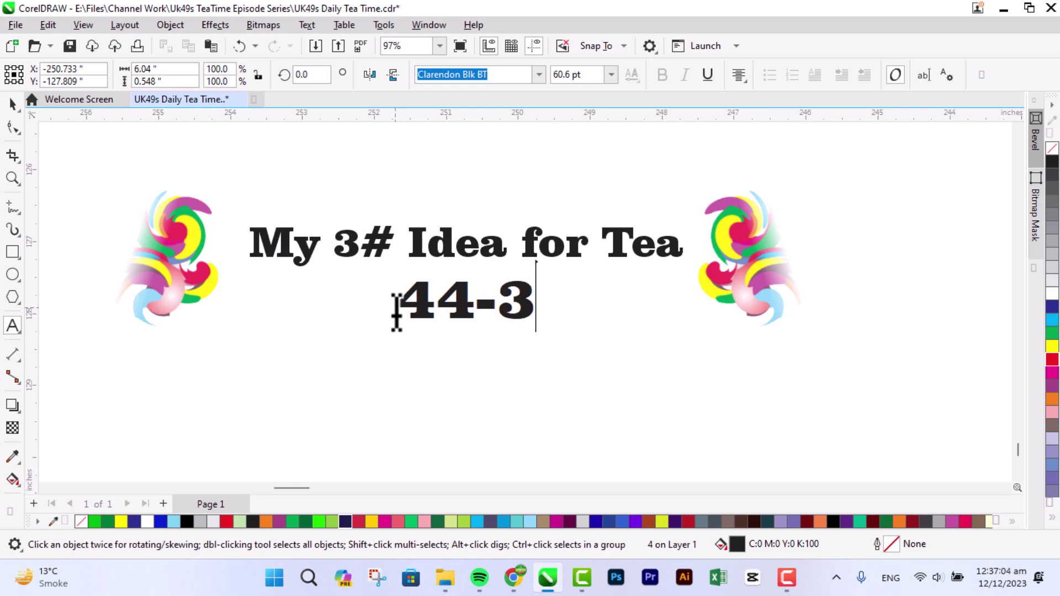
pyautogui.write('8-')
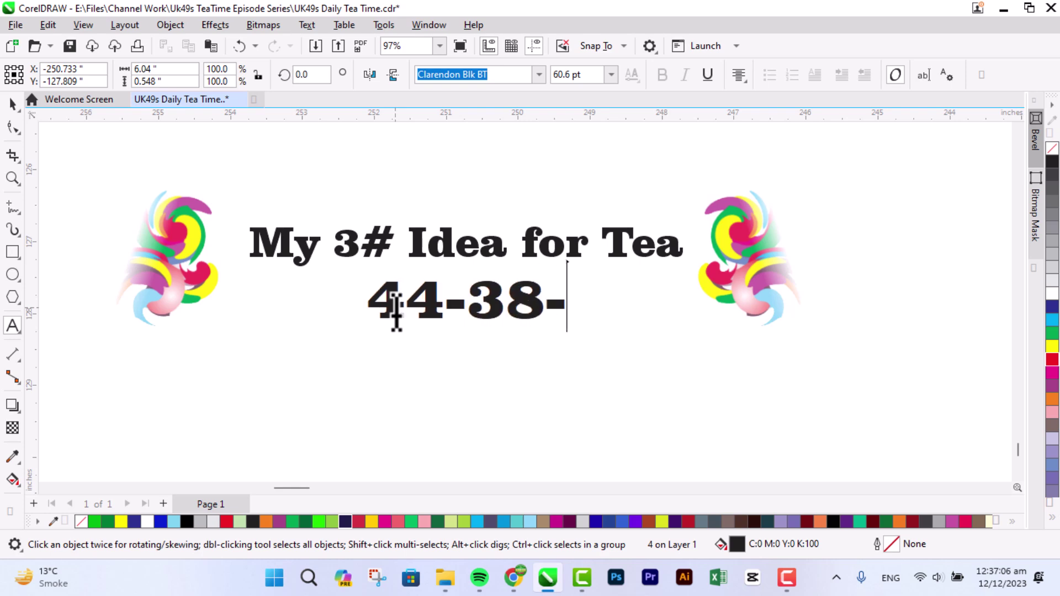
pyautogui.write('2')
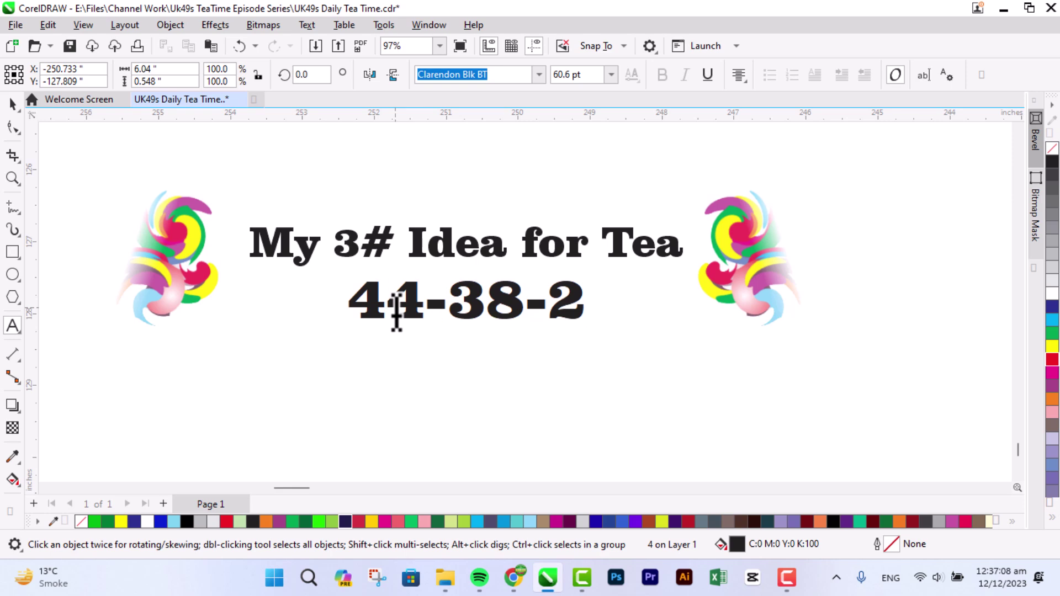
pyautogui.write('9-')
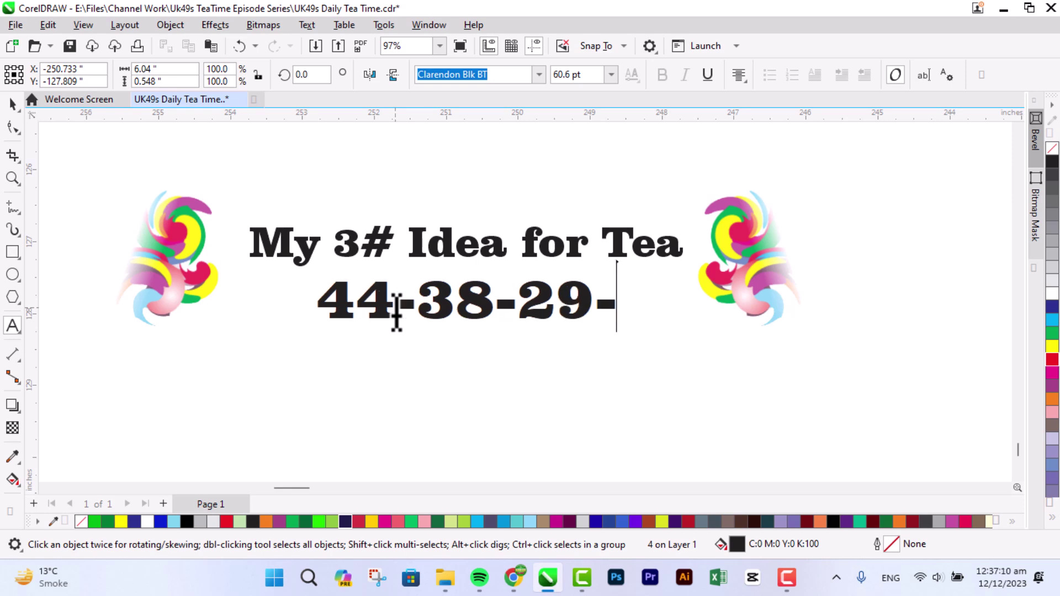
pyautogui.write('1')
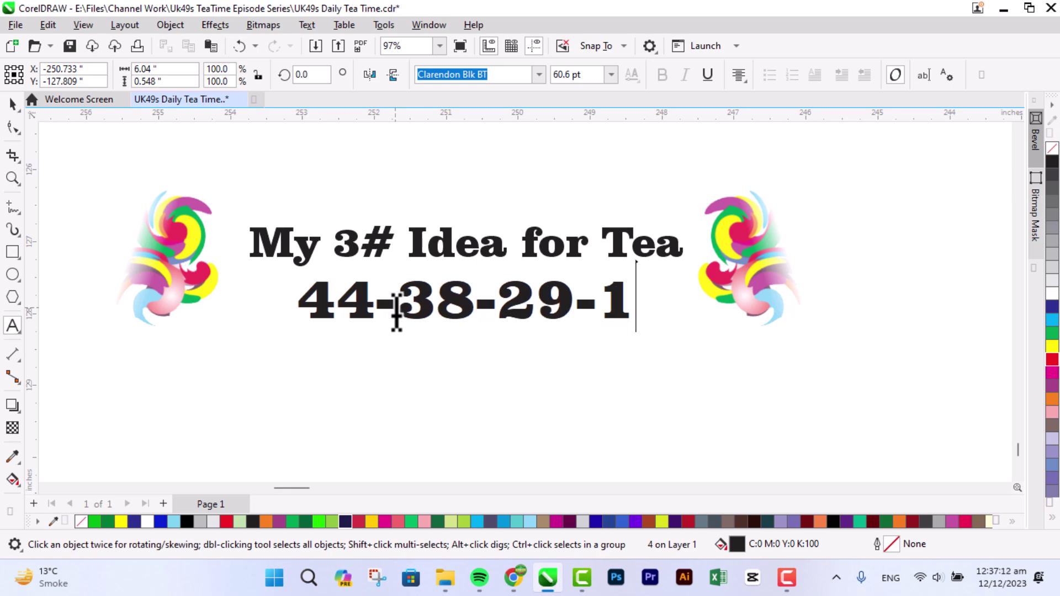
pyautogui.write('4-')
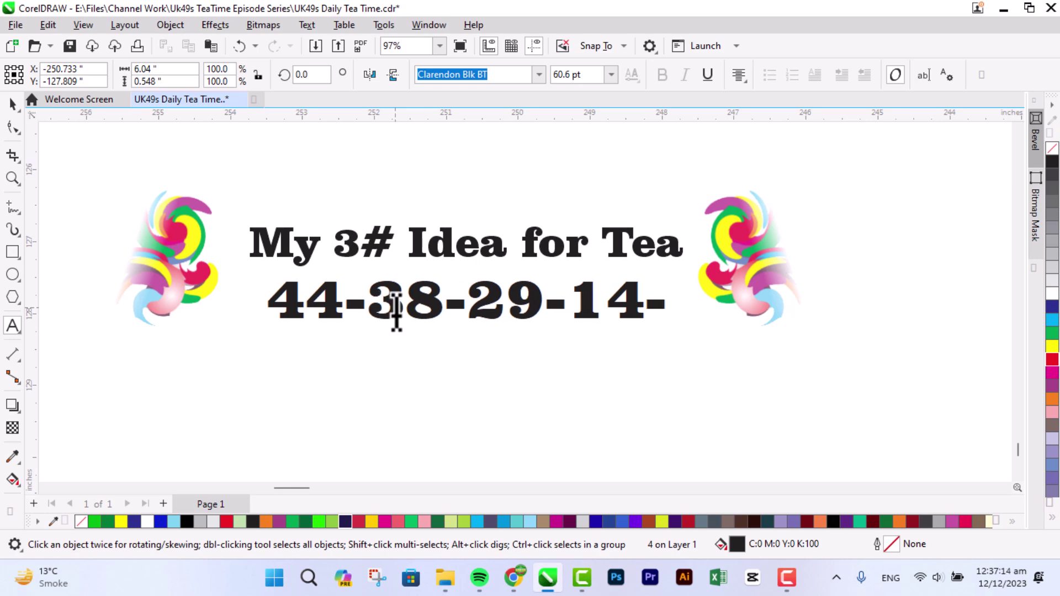
pyautogui.write('4')
pyautogui.hotkey('ctrl', 'space')
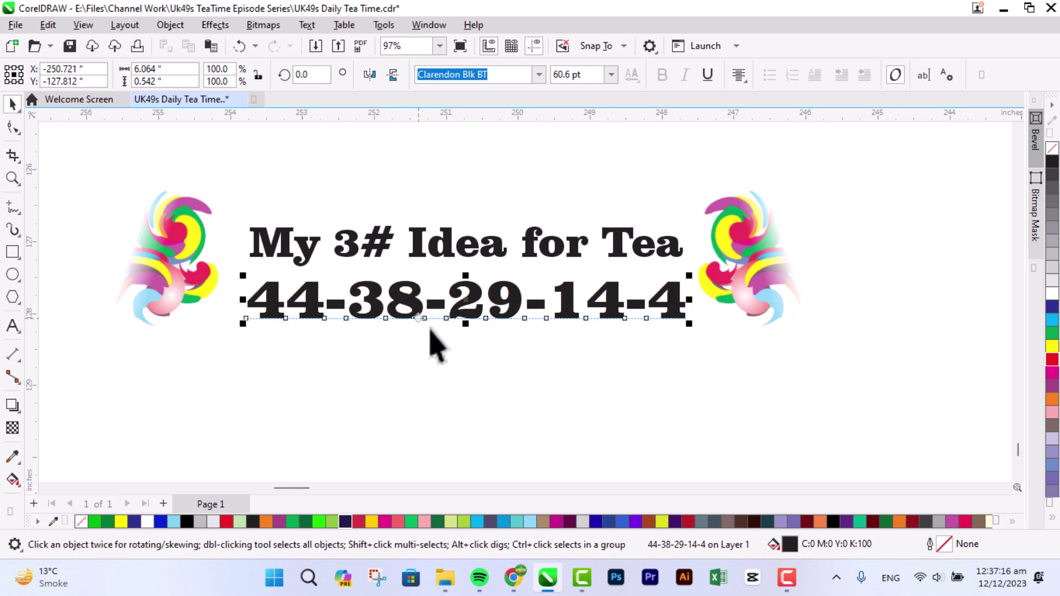
# Copy the 3# block's number line straight down into the empty area below the block
pyautogui.click(1018, 475)
pyautogui.click(1017, 475)
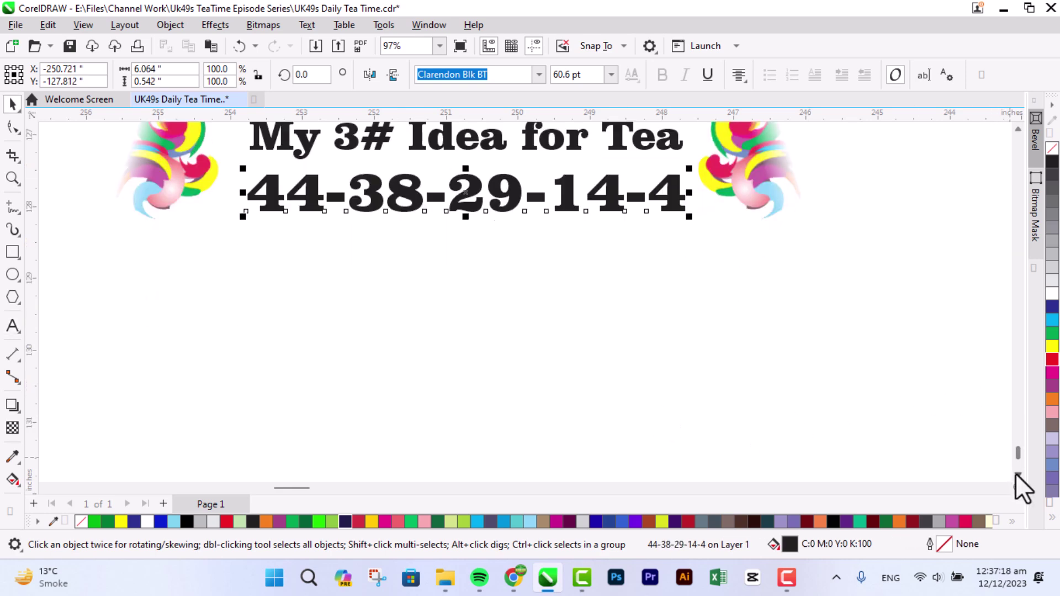
pyautogui.moveTo(679, 218); pyautogui.dragTo(677, 359)
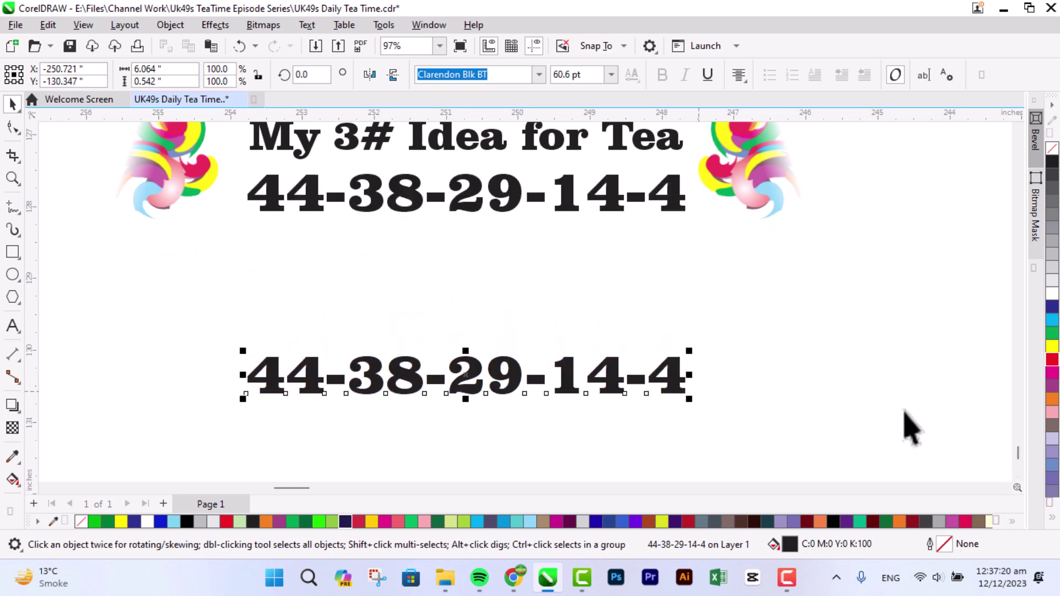
# Replace the copied number line with "if you need short and hot Pairs + Bonus", with "Pairs" starting the second line
pyautogui.click(1017, 475)
pyautogui.doubleClick(684, 309)
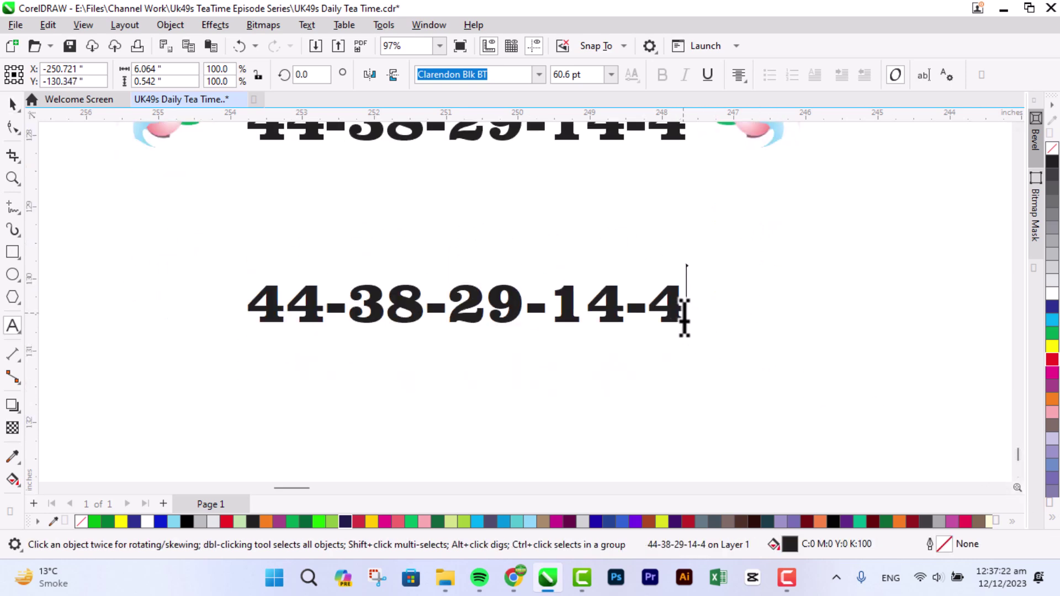
pyautogui.hotkey('ctrl', 'a')
pyautogui.write('if ')
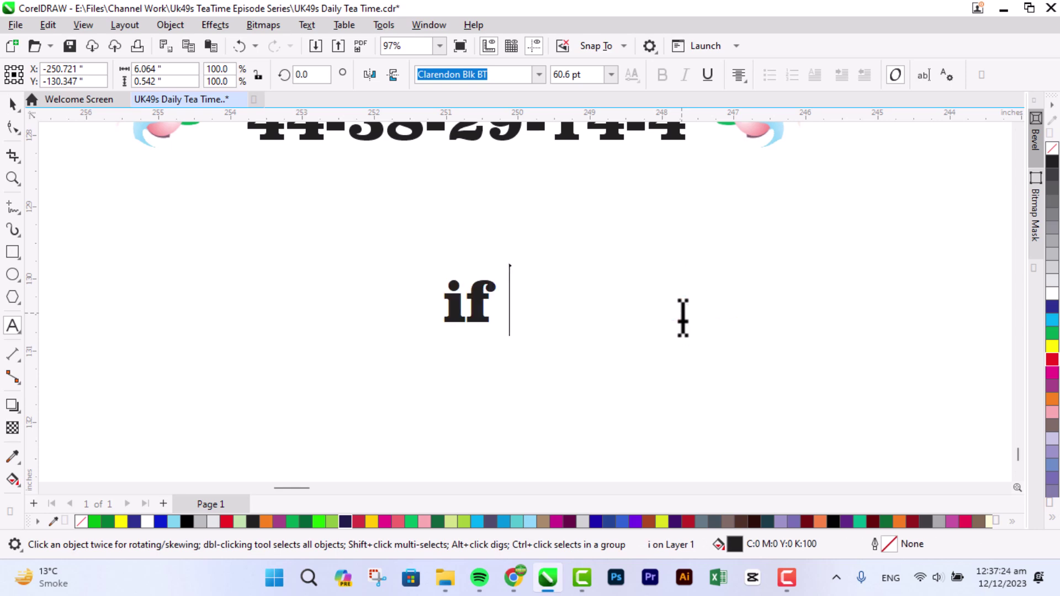
pyautogui.write('you need short ')
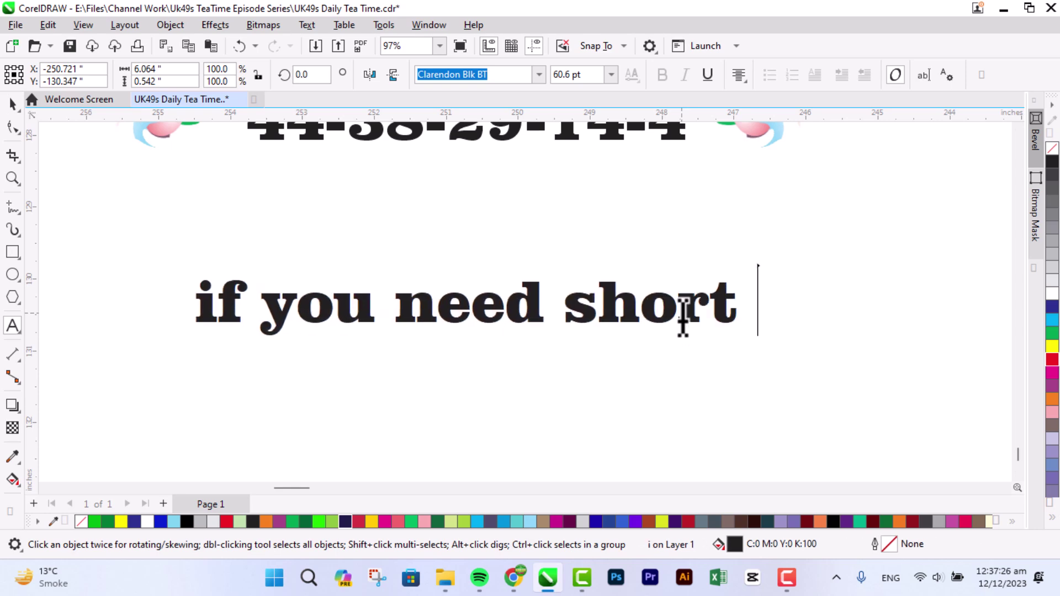
pyautogui.write('and hot Pair')
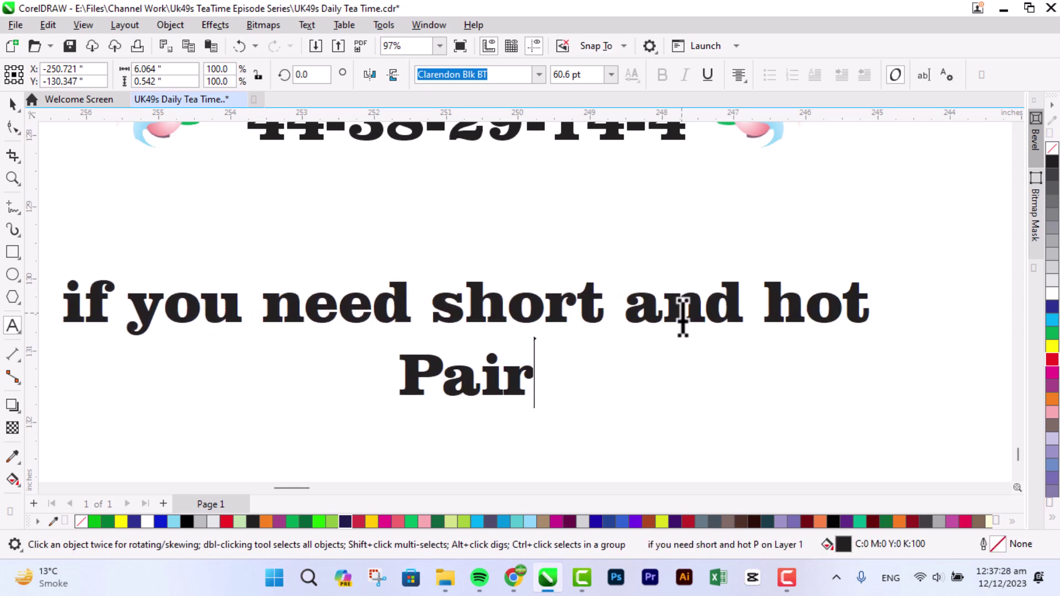
pyautogui.write('s + Boo')
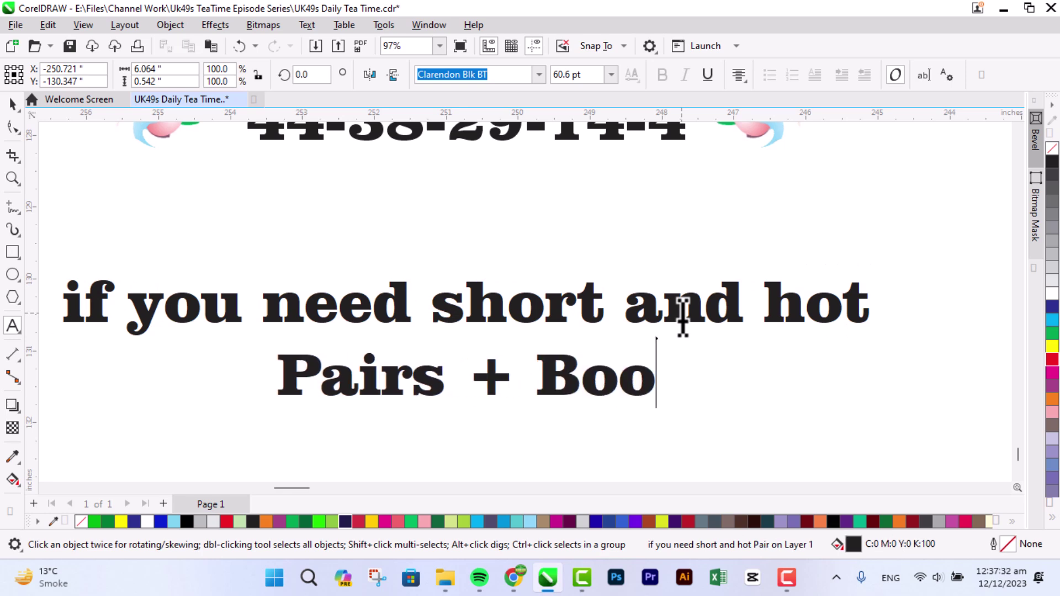
pyautogui.press('BackSpace')
pyautogui.write('nus')
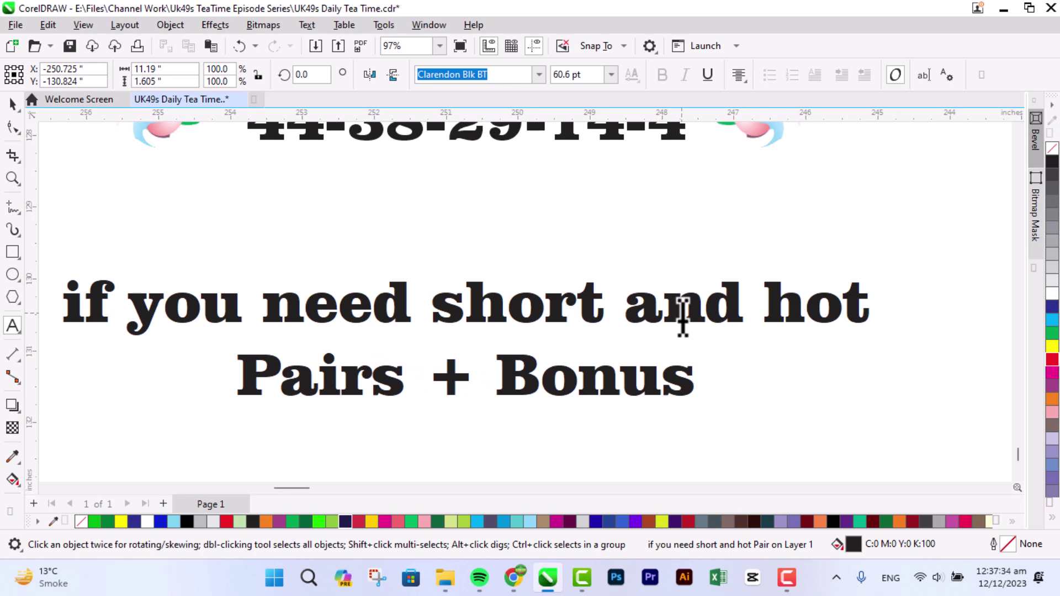
# Extend the message with "and 3Balls Hot Numbers", placing "3Balls Hot Numbers" on the third line
pyautogui.write(' and 3')
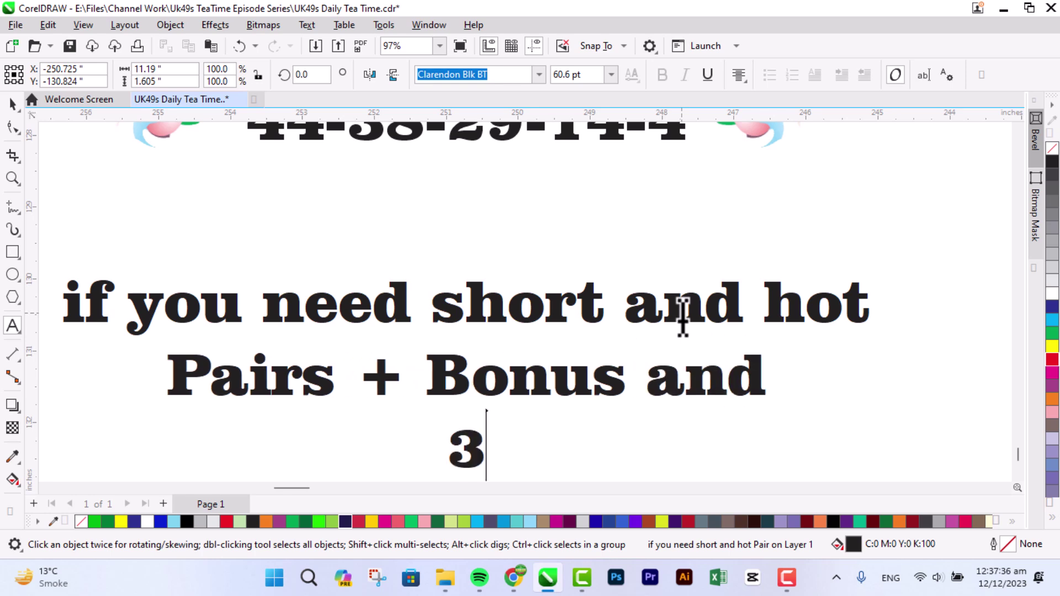
pyautogui.write('Bal')
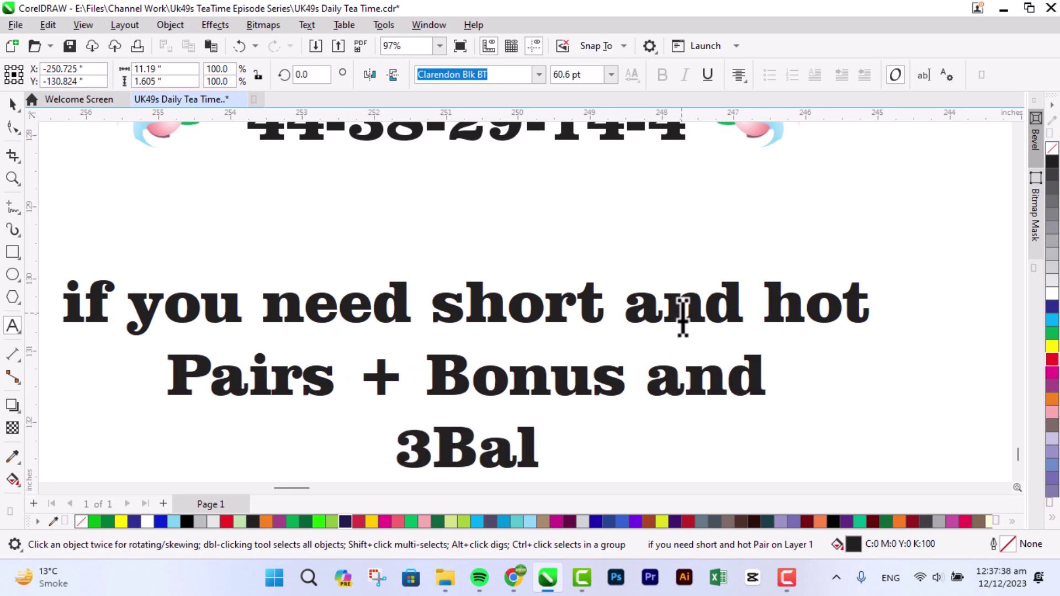
pyautogui.write('ss')
pyautogui.press('BackSpace')
pyautogui.press('BackSpace')
pyautogui.write('ls')
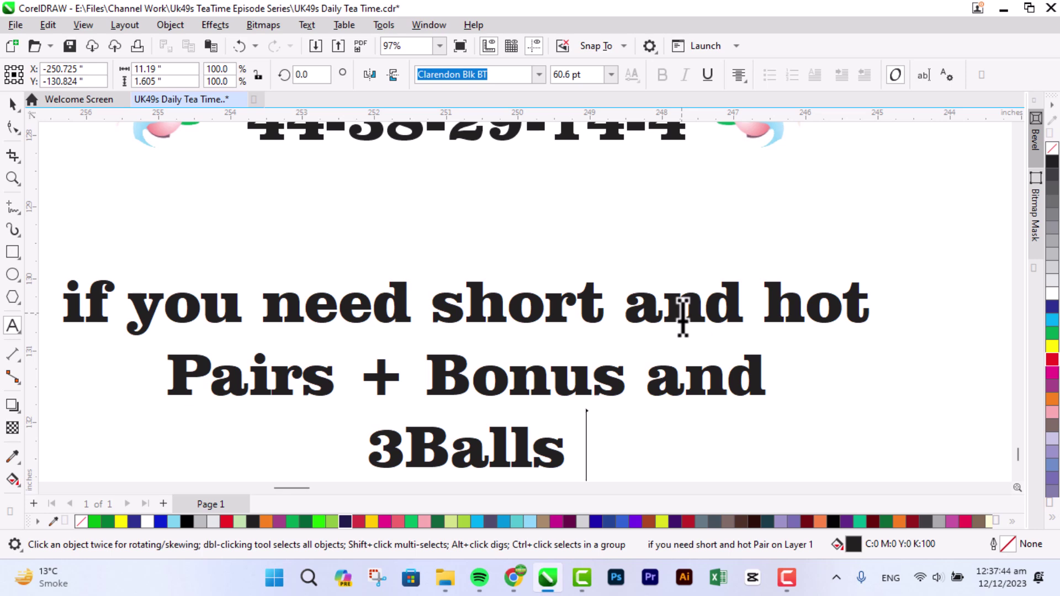
pyautogui.write(' Hot Numbers')
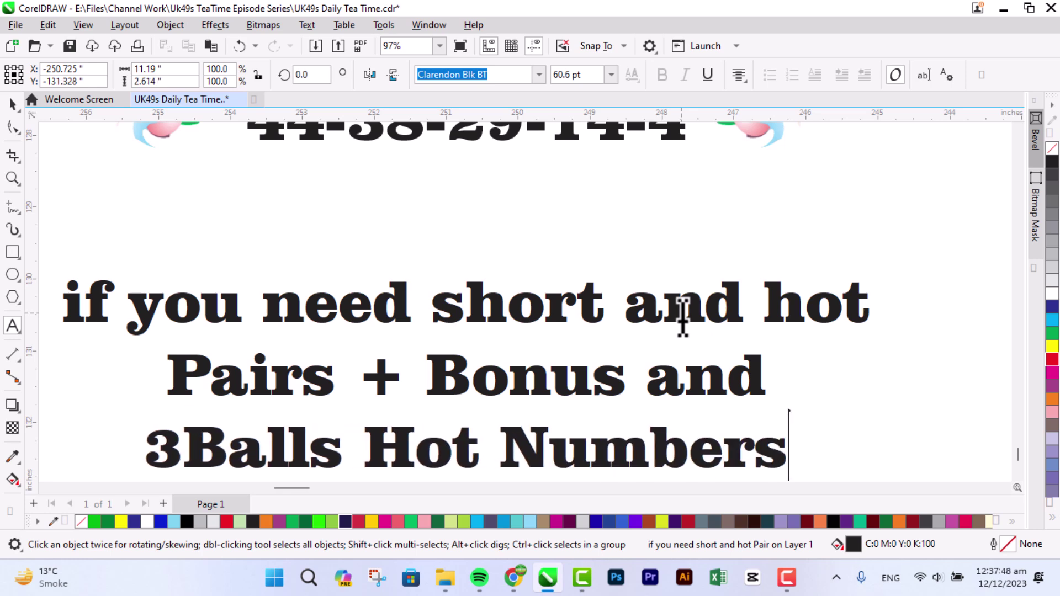
# Add "Join My WhatsApp" as the message's fourth line and "and my number is" as its fifth, and finish editing the text
pyautogui.press('Return')
pyautogui.write('Join My WhatS')
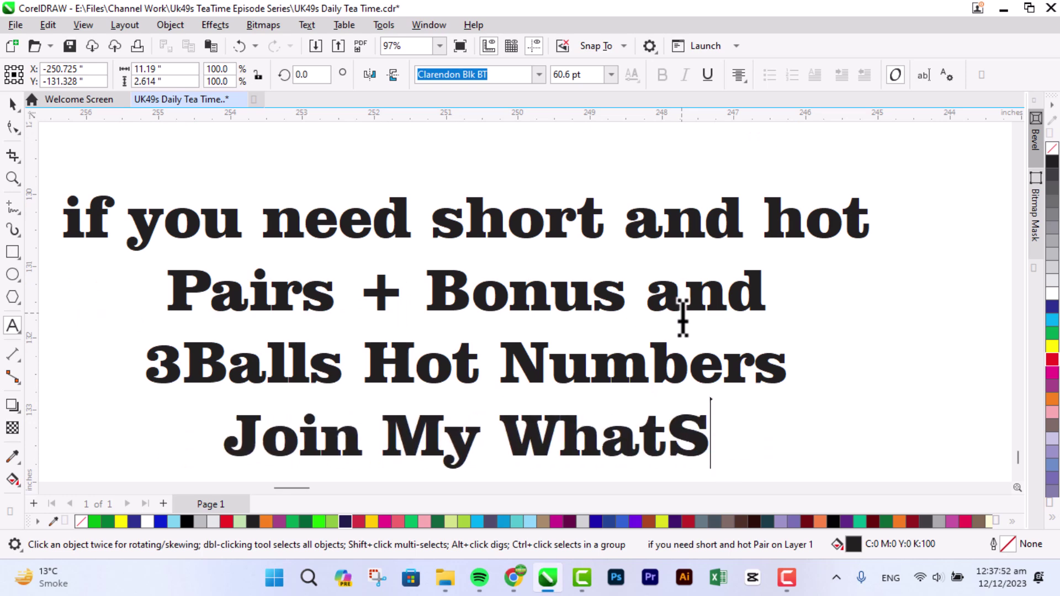
pyautogui.press('BackSpace')
pyautogui.write('sApp')
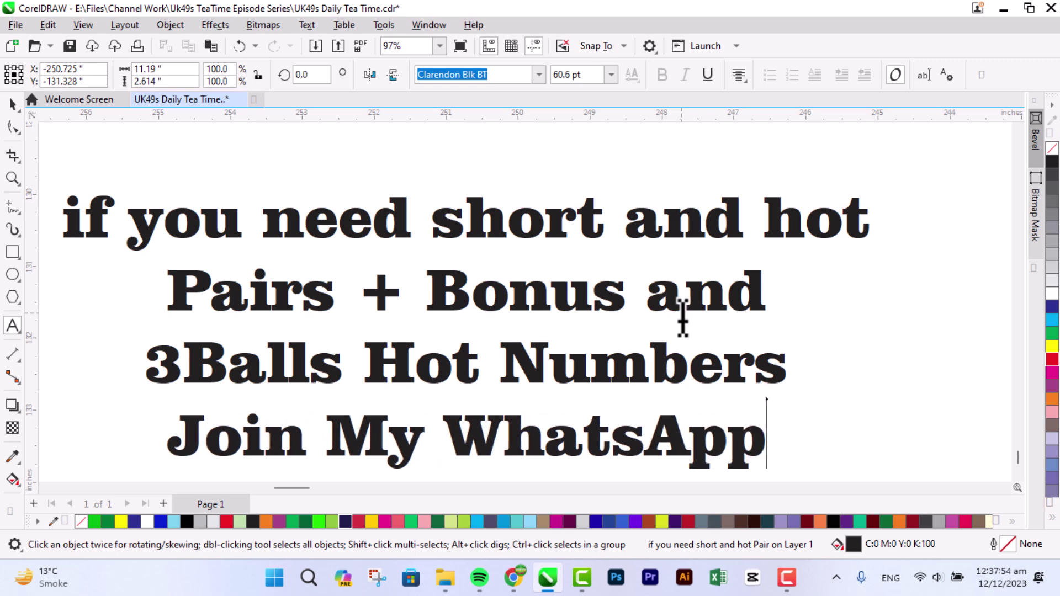
pyautogui.press('Return')
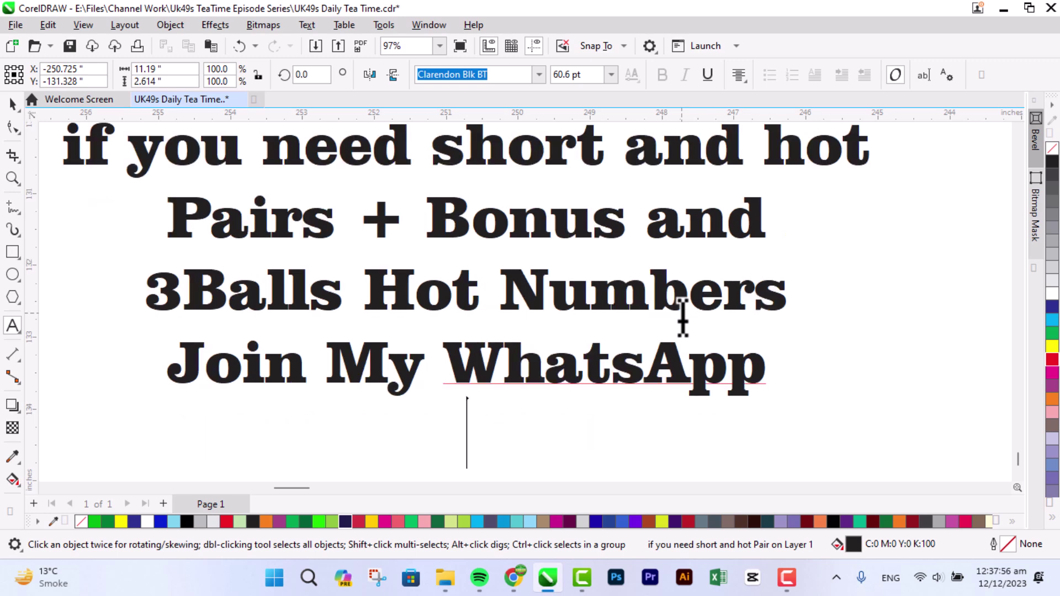
pyautogui.write('and my ')
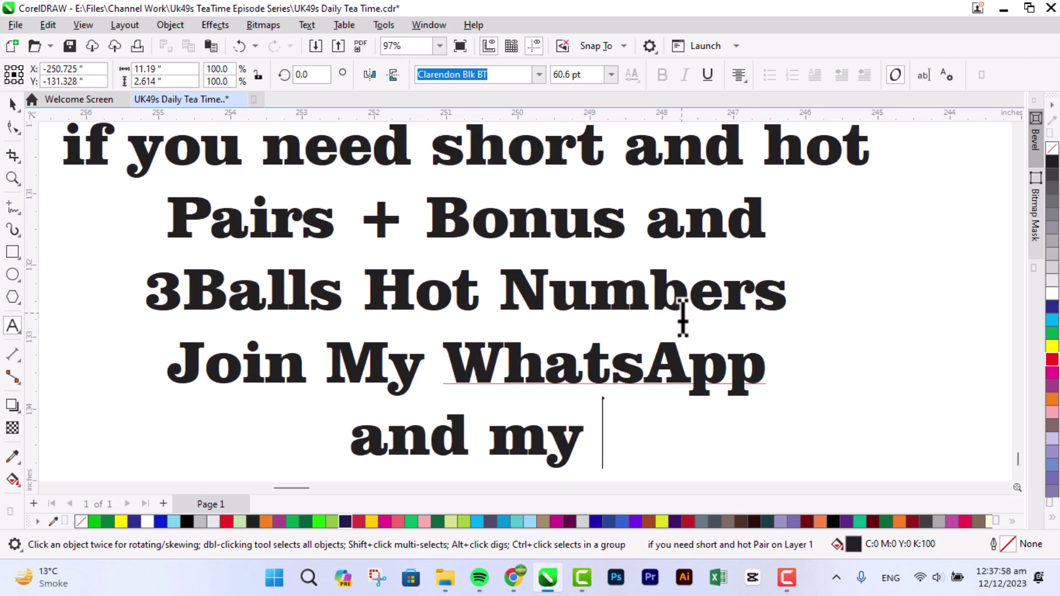
pyautogui.write('number is')
pyautogui.press('Escape')
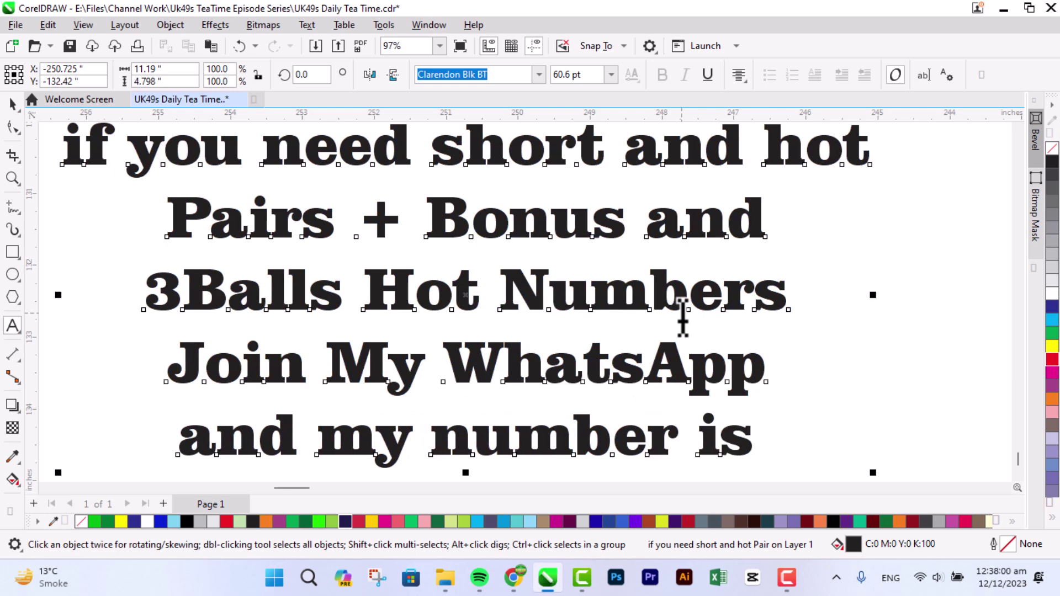
# Locate the WhatsApp contact number under the 12-December-2023 prediction banner, above the Tuesday Lunchtime heading
pyautogui.click(1004, 488)
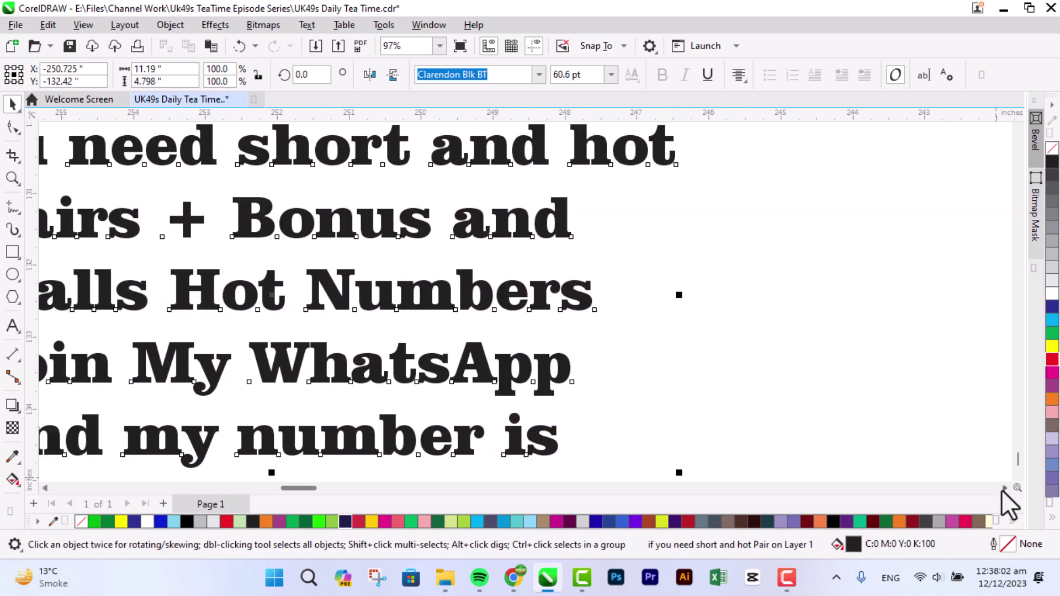
pyautogui.click(1019, 130)
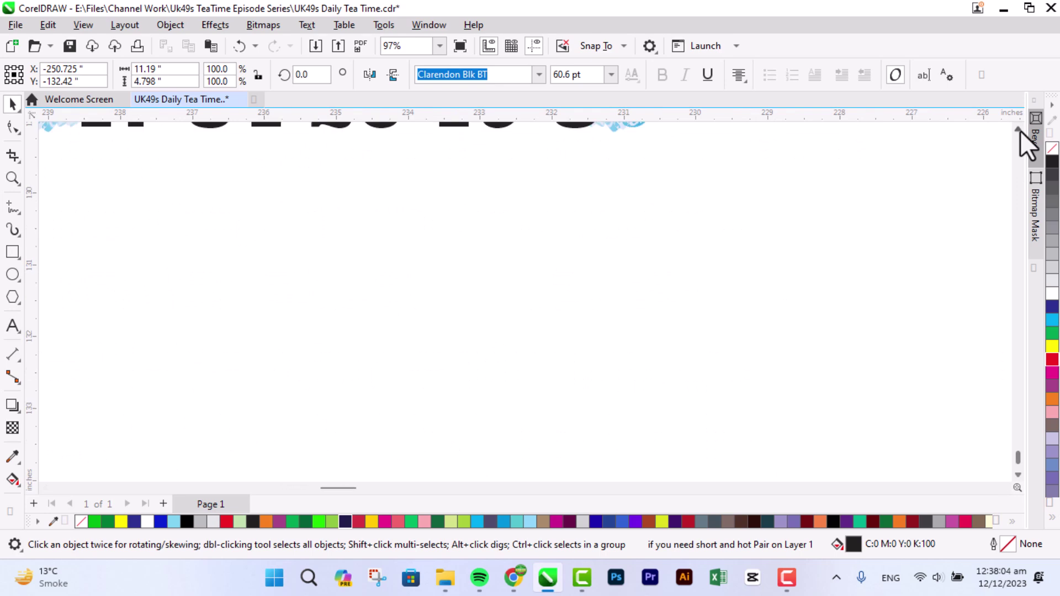
pyautogui.click(1020, 131)
pyautogui.click(1006, 488)
pyautogui.click(1006, 488)
pyautogui.click(1017, 130)
pyautogui.click(1016, 130)
pyautogui.click(1015, 131)
pyautogui.click(1016, 131)
pyautogui.click(1015, 130)
pyautogui.click(1016, 130)
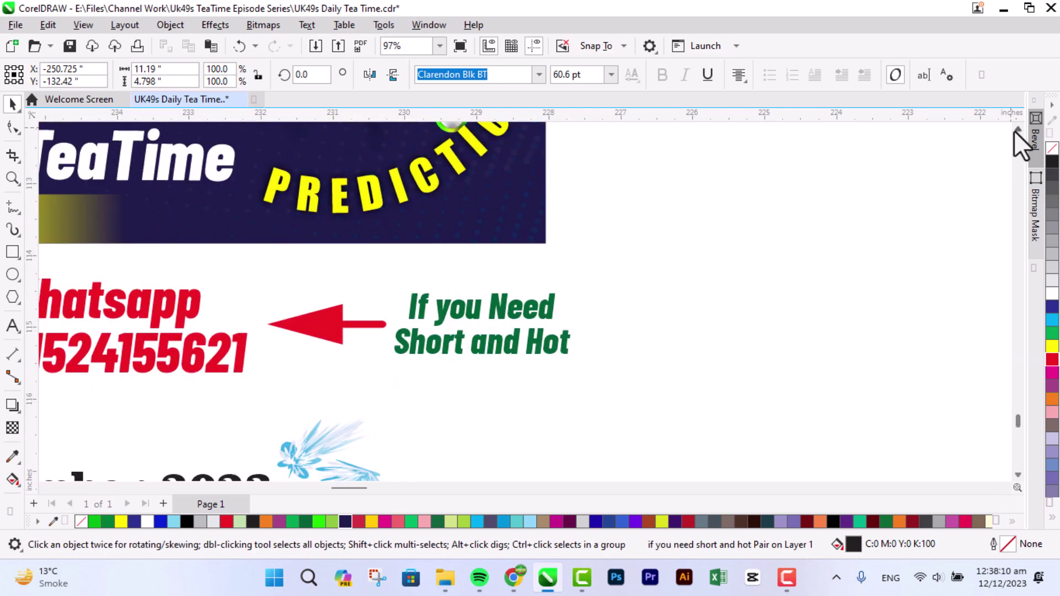
pyautogui.click(1015, 131)
pyautogui.scroll(-3, 634, 237)
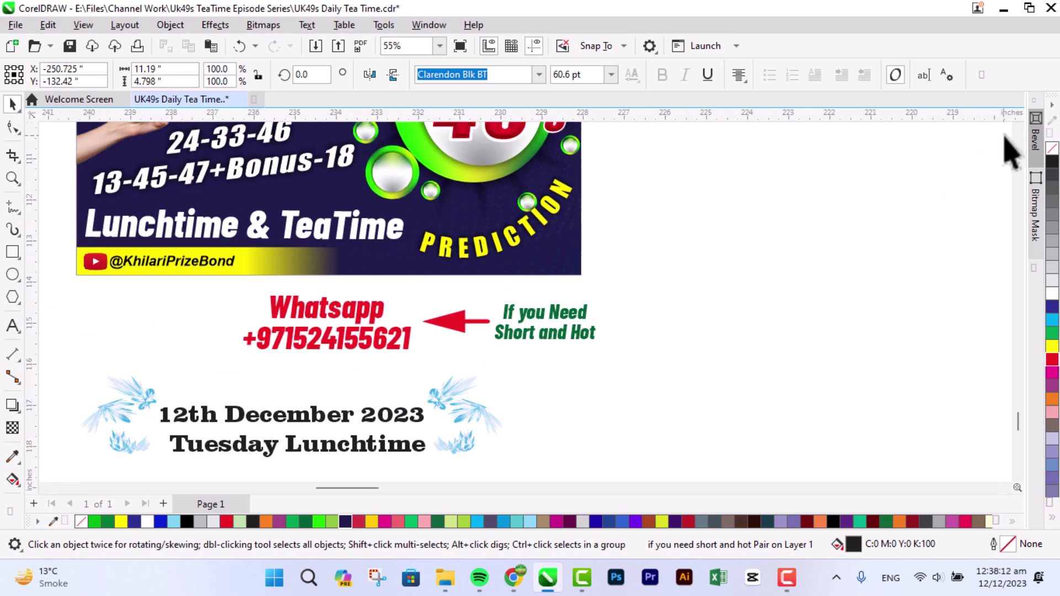
pyautogui.click(1018, 130)
pyautogui.scroll(-1, 550, 264)
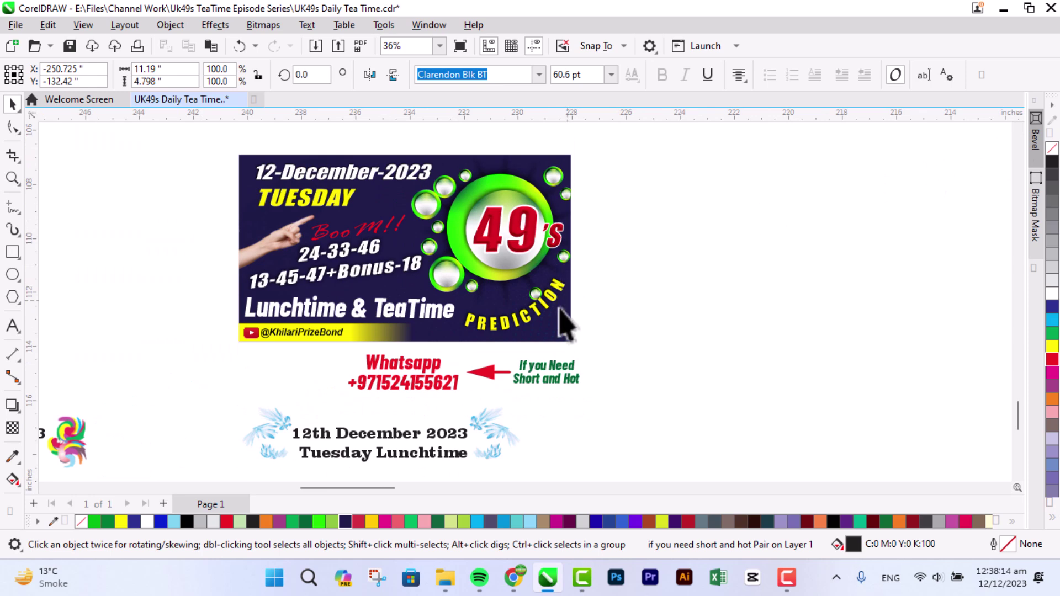